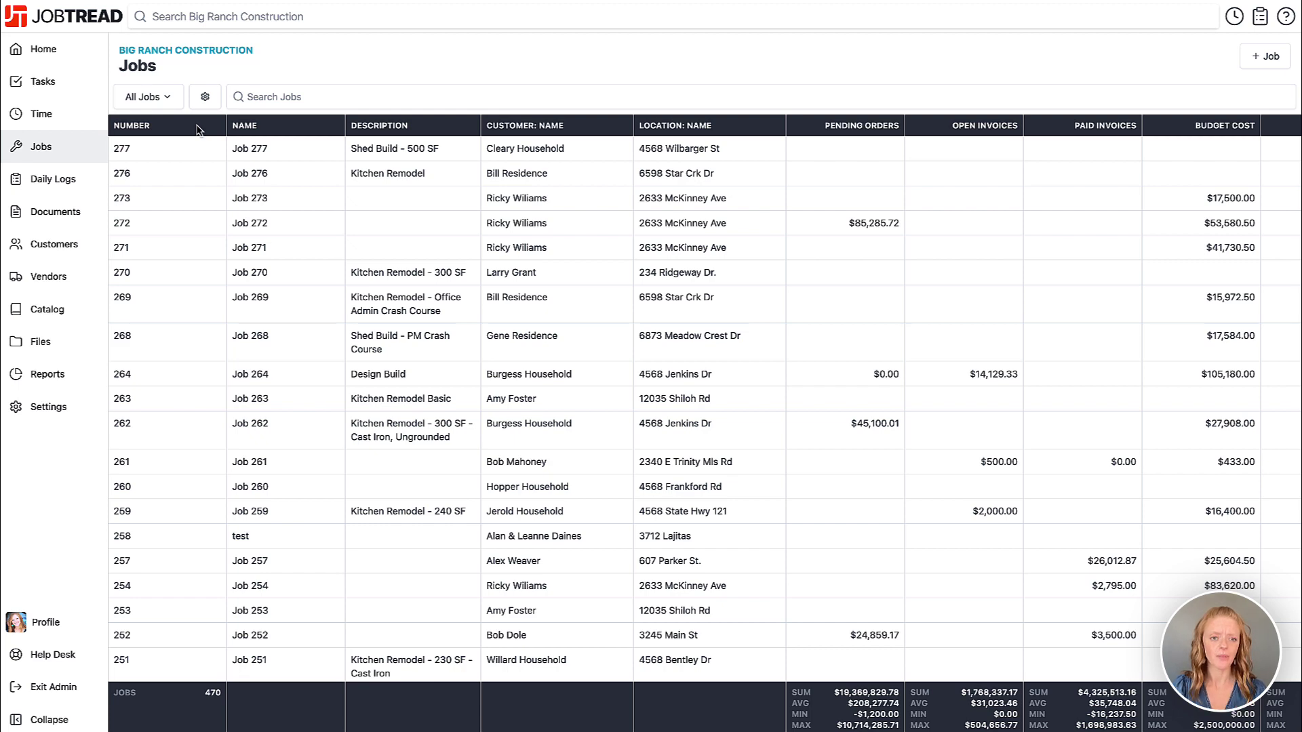
Scroll the jobs table sideways to review its budget, cost and variance columns
{"action": "scroll", "coordinate": [385, 195], "scroll_direction": "right", "scroll_amount": 10}
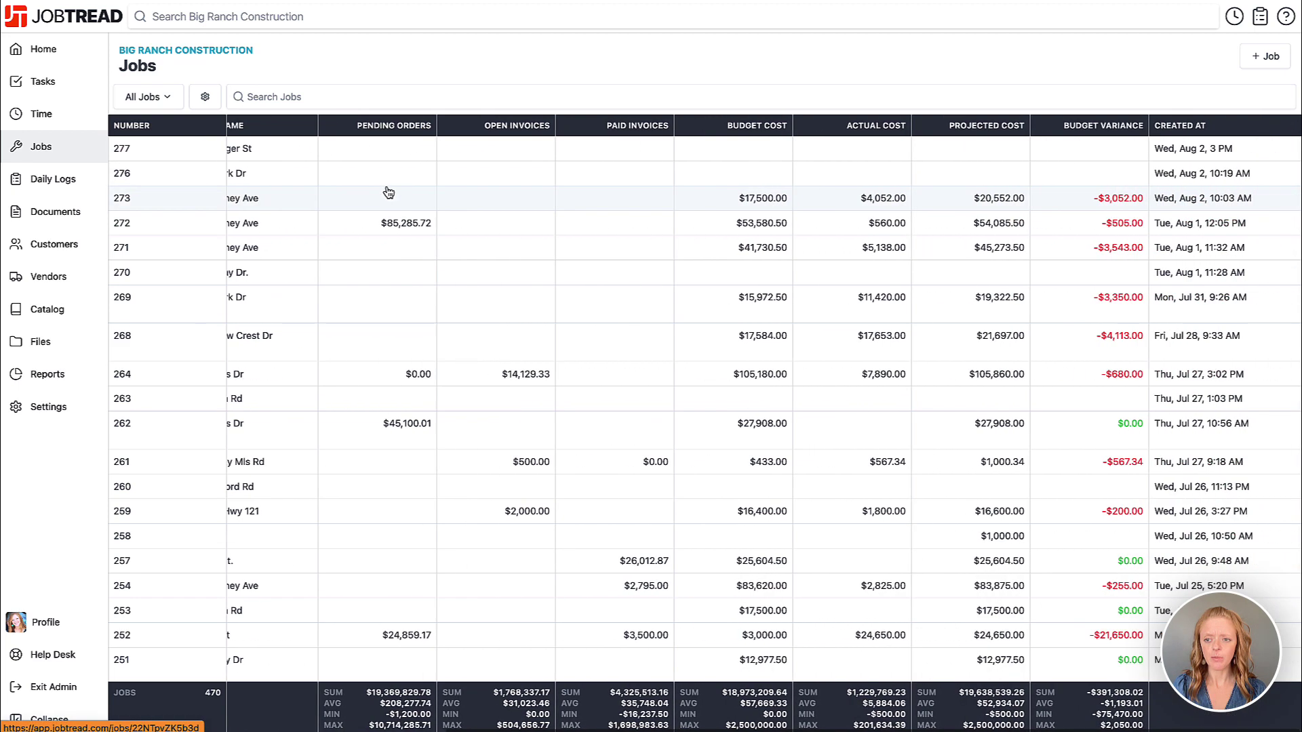
{"action": "scroll", "coordinate": [386, 193], "scroll_direction": "left", "scroll_amount": 10}
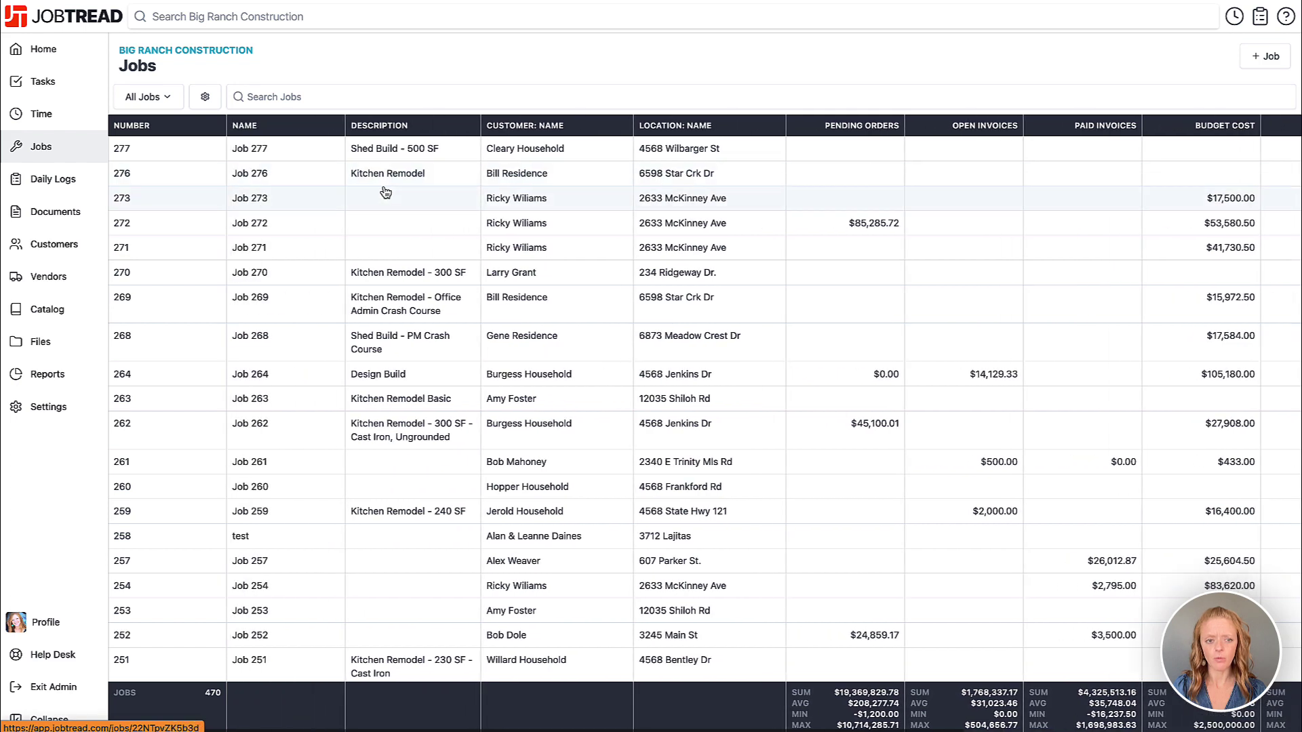
Preview the Active Jobs and Estimating saved views, then reopen the saved views list
{"action": "left_click", "coordinate": [171, 102]}
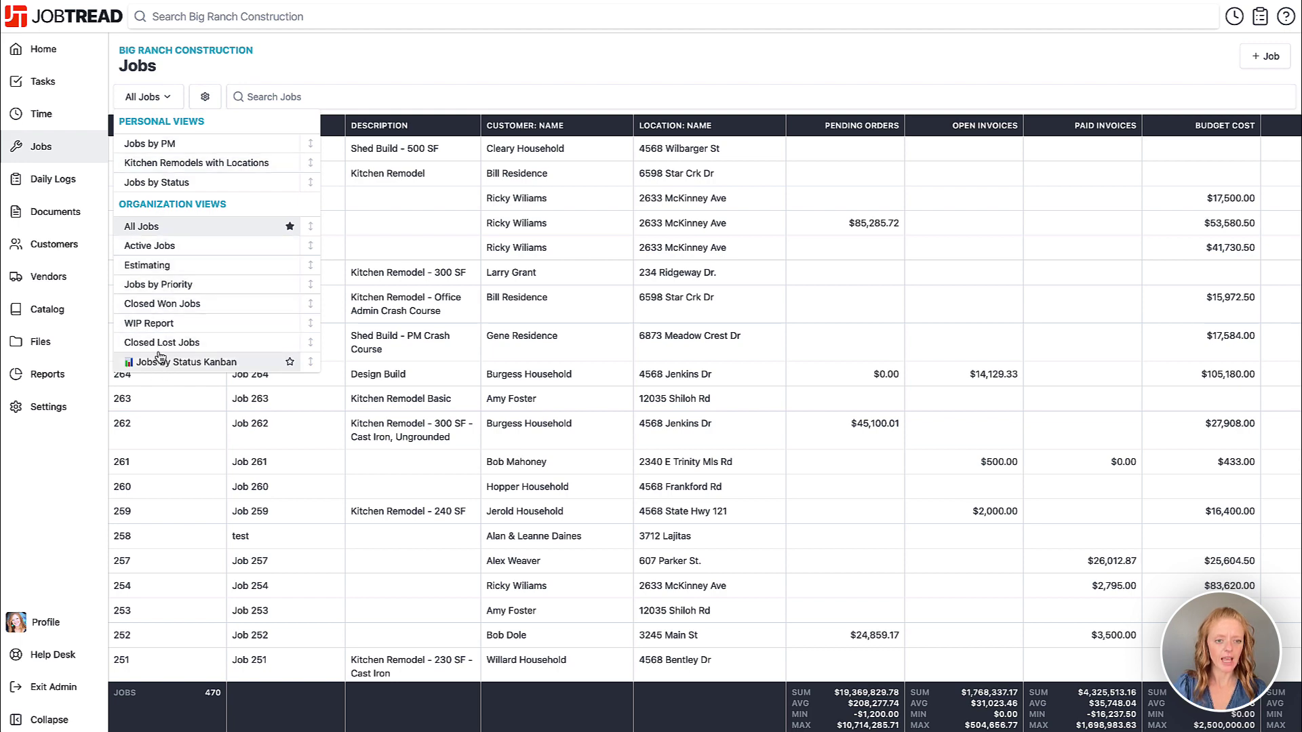
{"action": "left_click", "coordinate": [165, 247]}
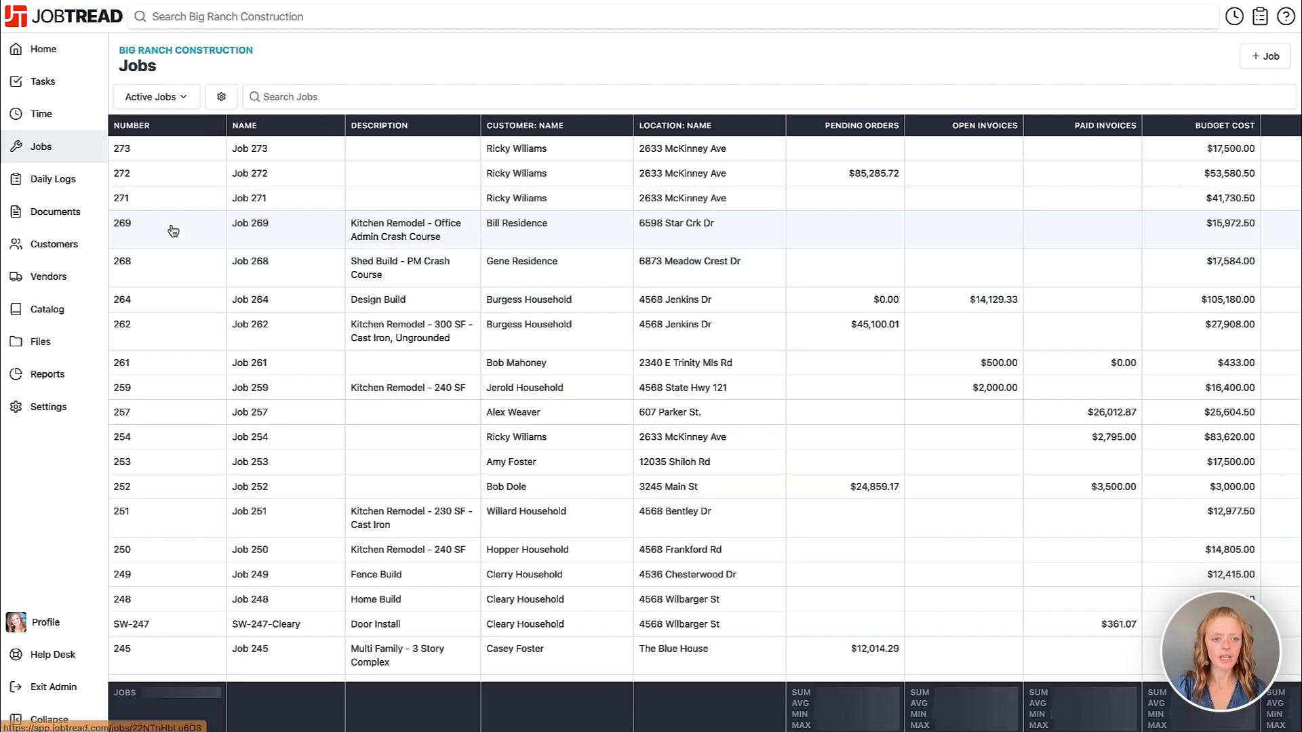
{"action": "left_click", "coordinate": [177, 103]}
{"action": "left_click", "coordinate": [166, 267]}
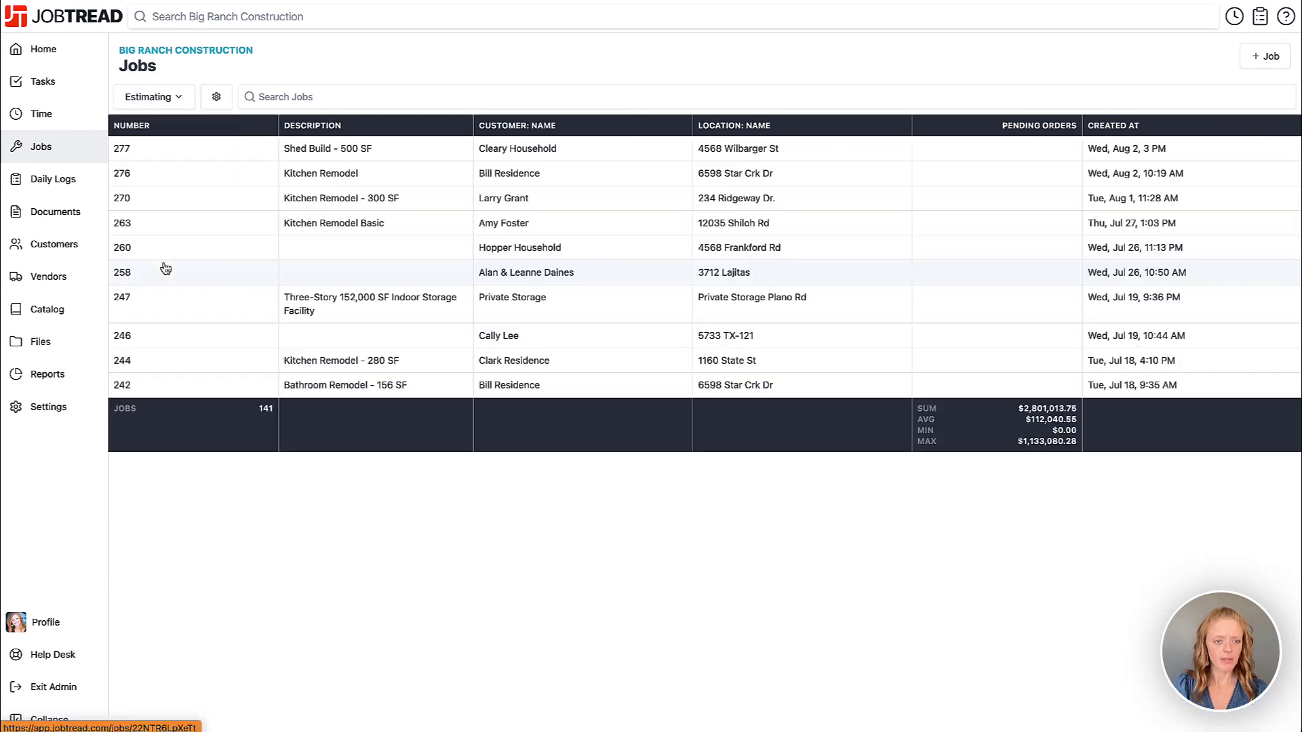
{"action": "left_click", "coordinate": [175, 102]}
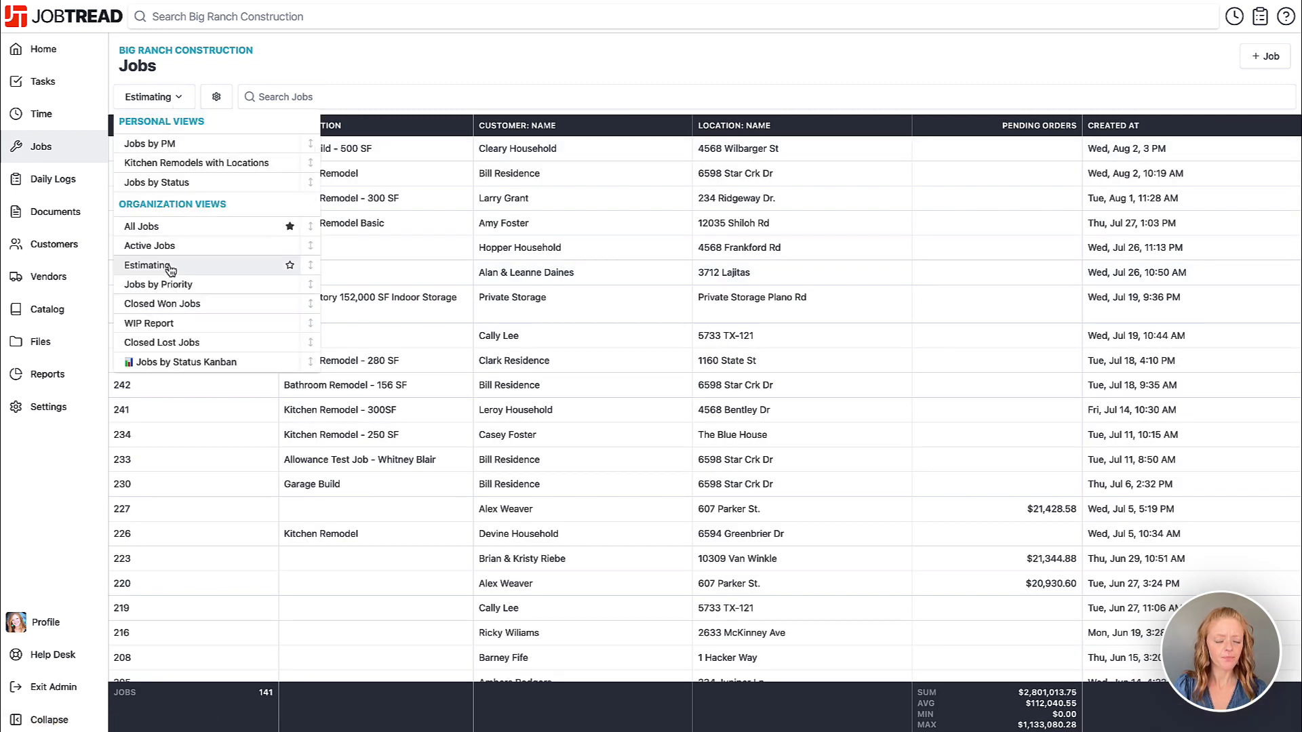
Return to All Jobs and remove Location, Pending Orders, Open/Paid Invoices, Budget, Actual and Projected Cost fields
{"action": "left_click", "coordinate": [168, 228]}
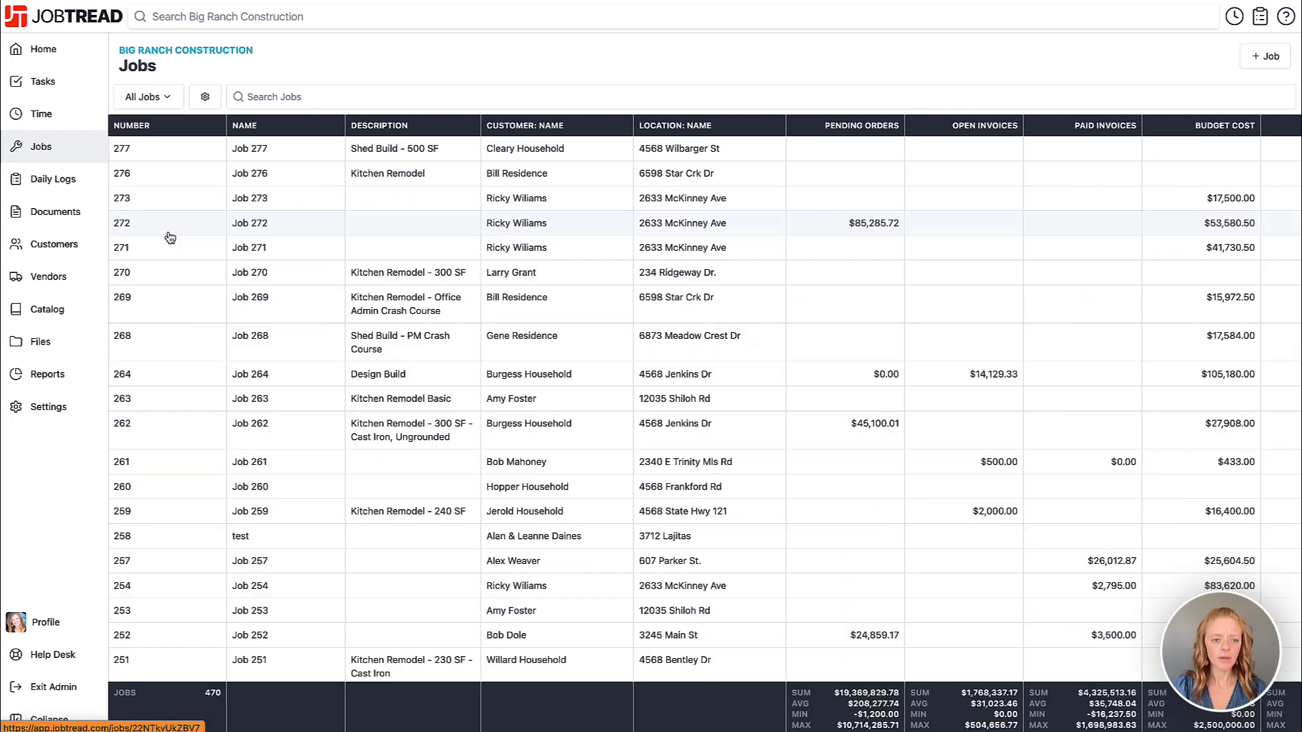
{"action": "left_click", "coordinate": [205, 97]}
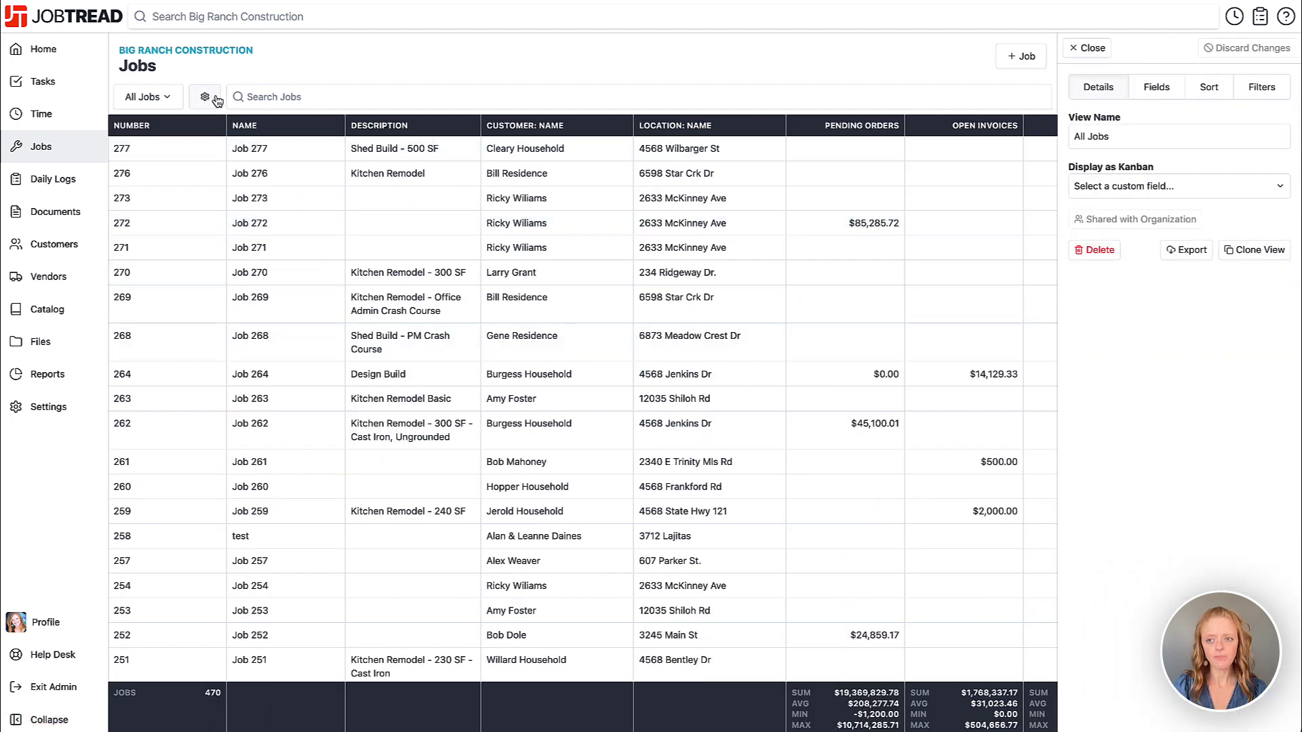
{"action": "left_click", "coordinate": [1145, 88]}
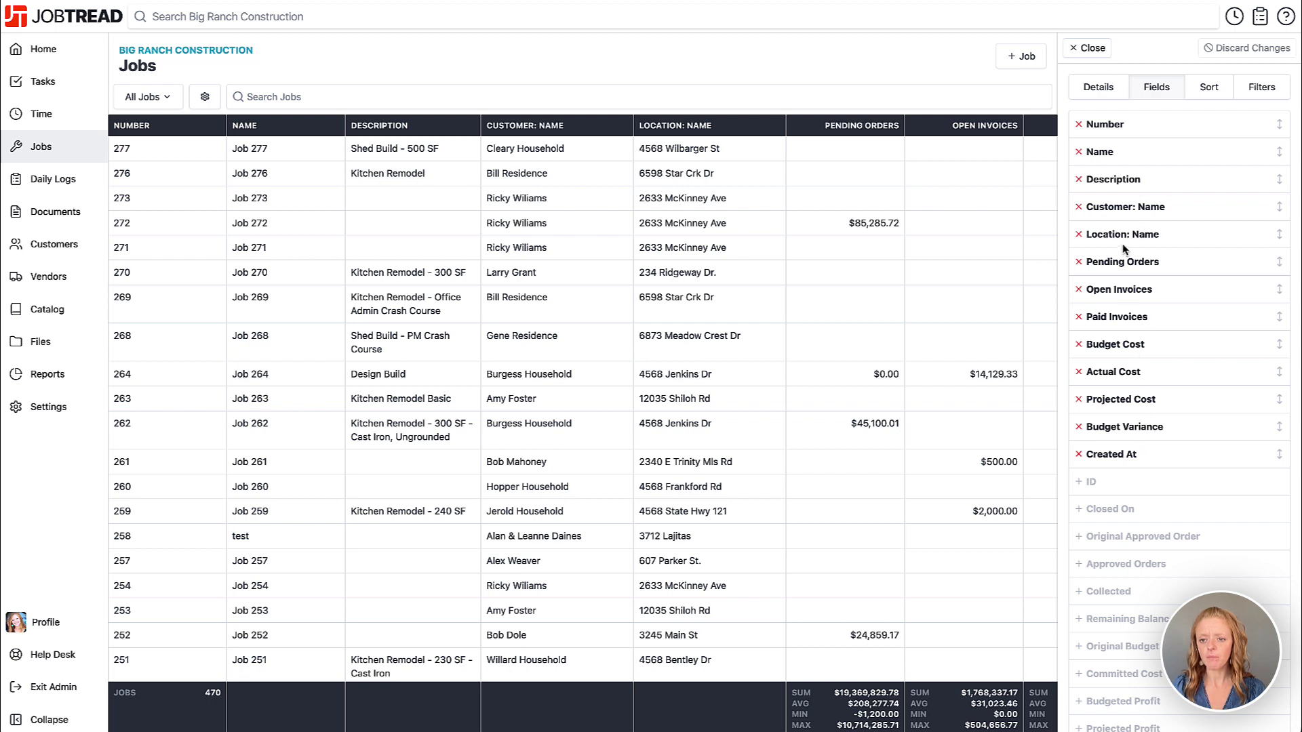
{"action": "left_click", "coordinate": [1078, 234]}
{"action": "left_click", "coordinate": [1079, 235]}
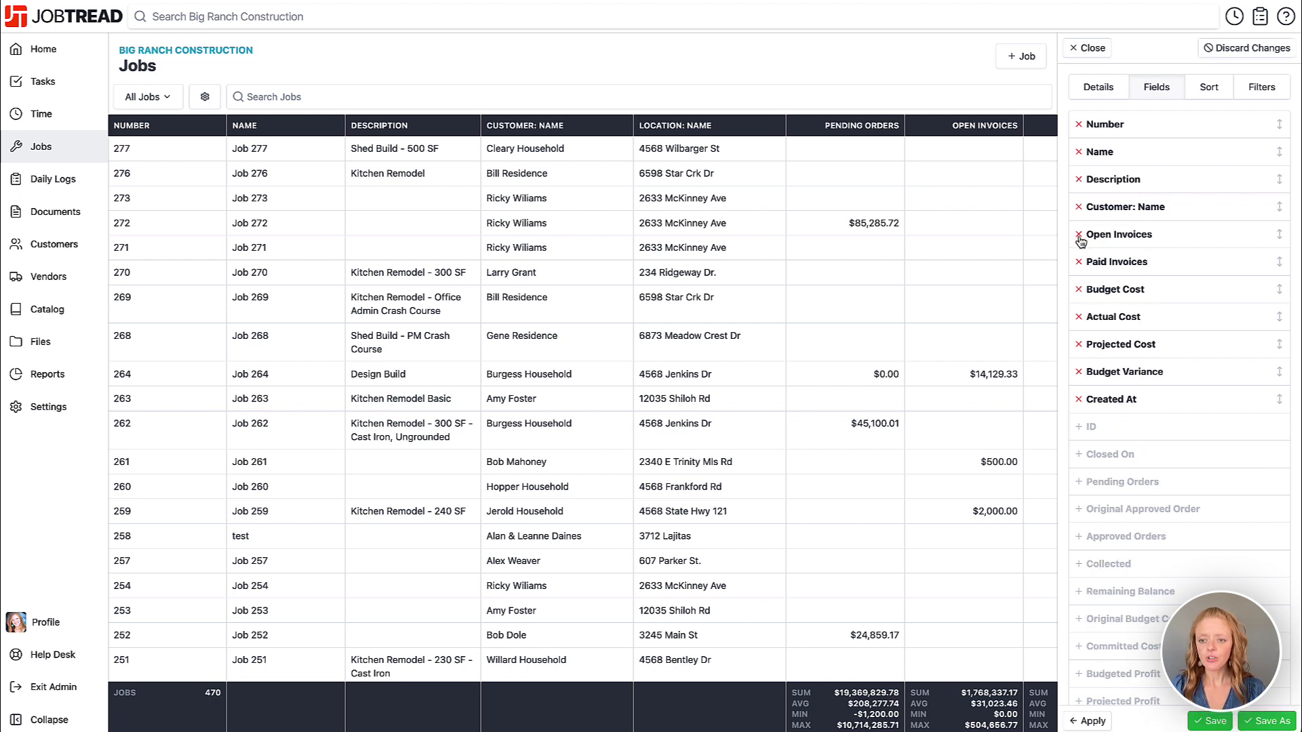
{"action": "left_click", "coordinate": [1080, 237]}
{"action": "left_click", "coordinate": [1079, 235]}
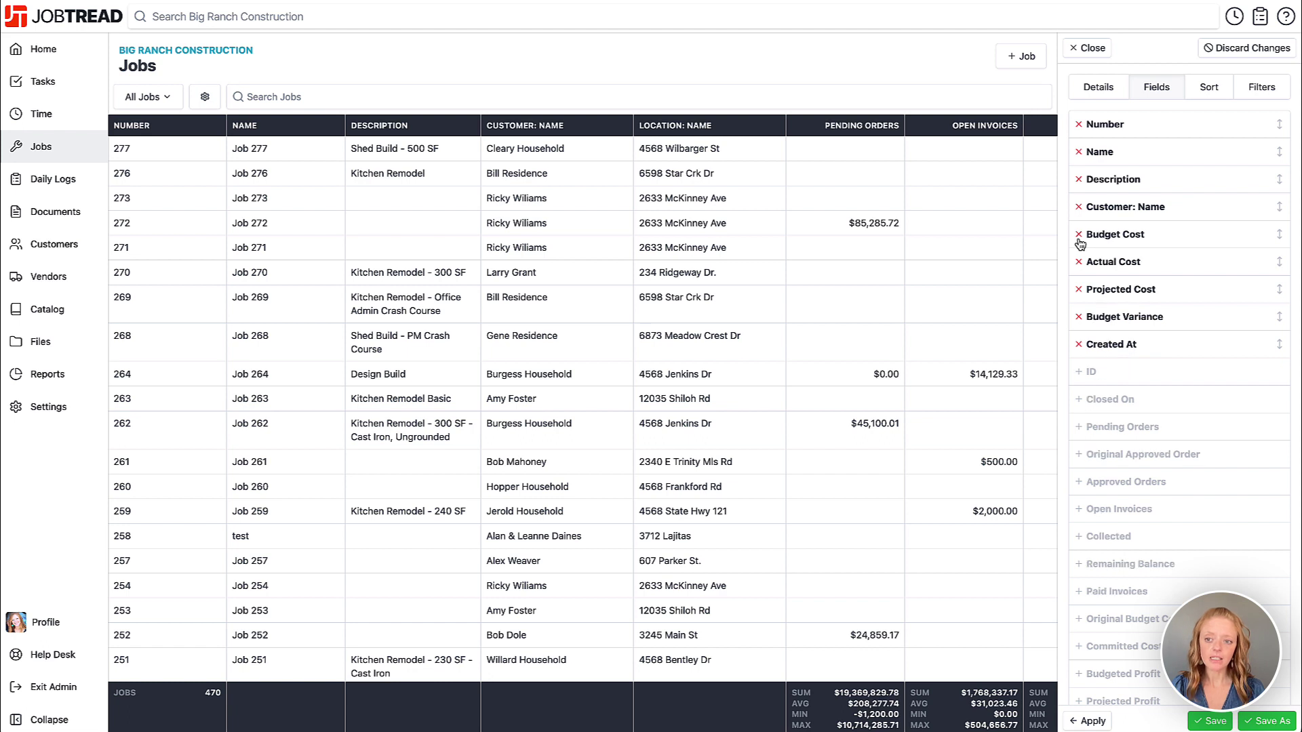
{"action": "left_click", "coordinate": [1079, 235]}
{"action": "left_click", "coordinate": [1078, 236]}
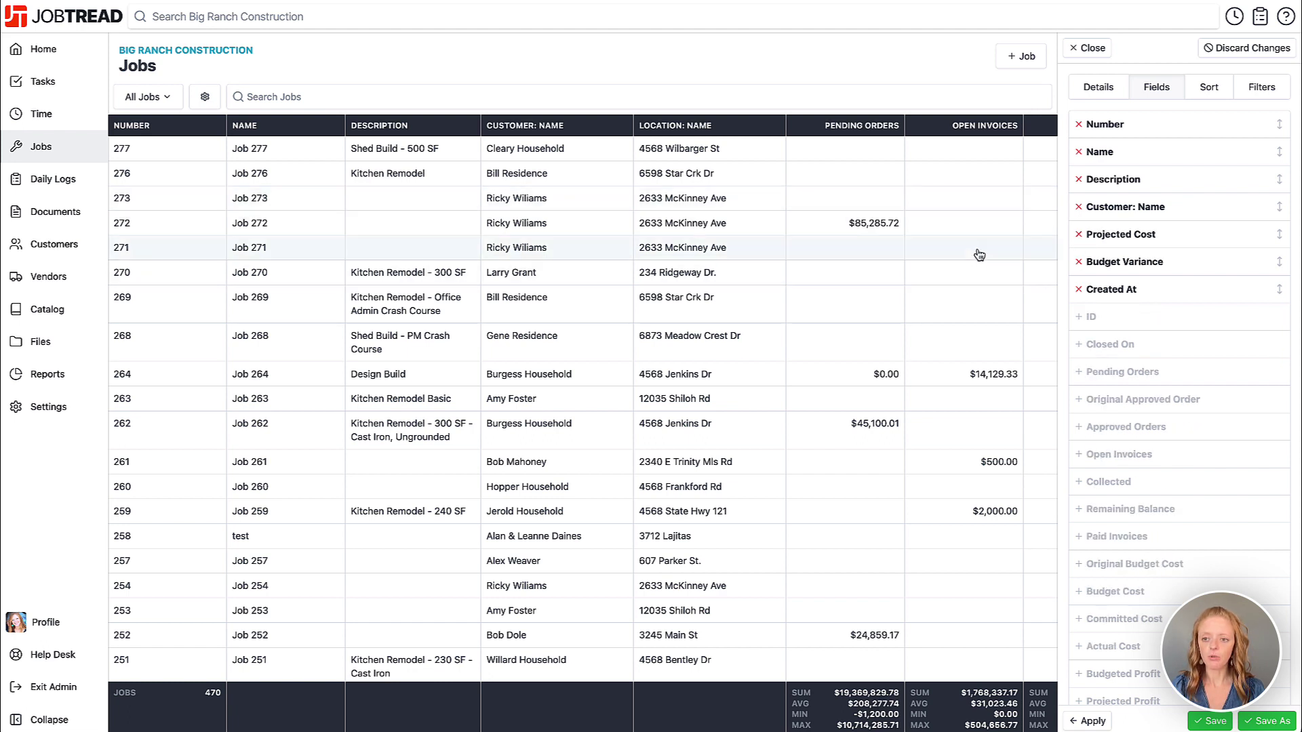
{"action": "left_click", "coordinate": [1079, 236]}
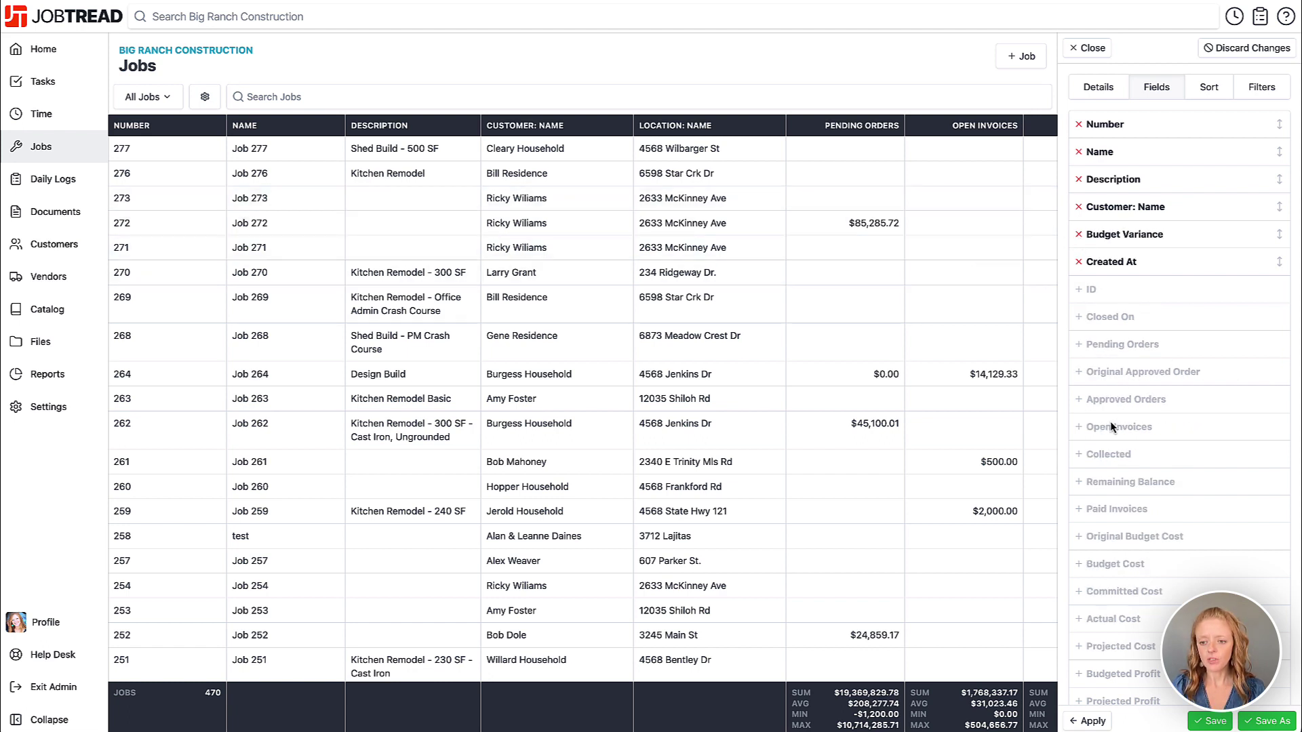
Add Actual Cost, Projected Cost, % Invoiced, To Be Invoiced, Notes and Project Manager fields
{"action": "scroll", "coordinate": [1109, 421], "scroll_direction": "down", "scroll_amount": 4}
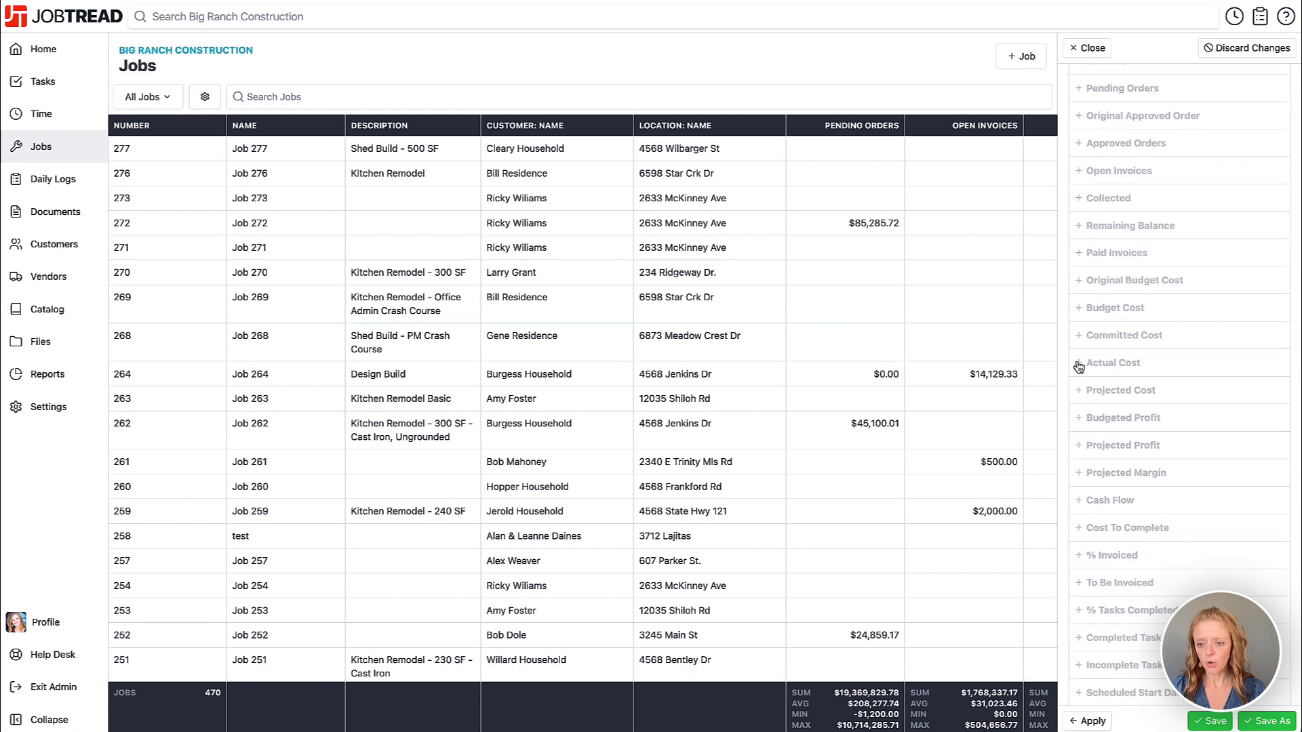
{"action": "left_click", "coordinate": [1079, 363]}
{"action": "left_click", "coordinate": [1079, 390]}
{"action": "scroll", "coordinate": [1101, 448], "scroll_direction": "down", "scroll_amount": 2}
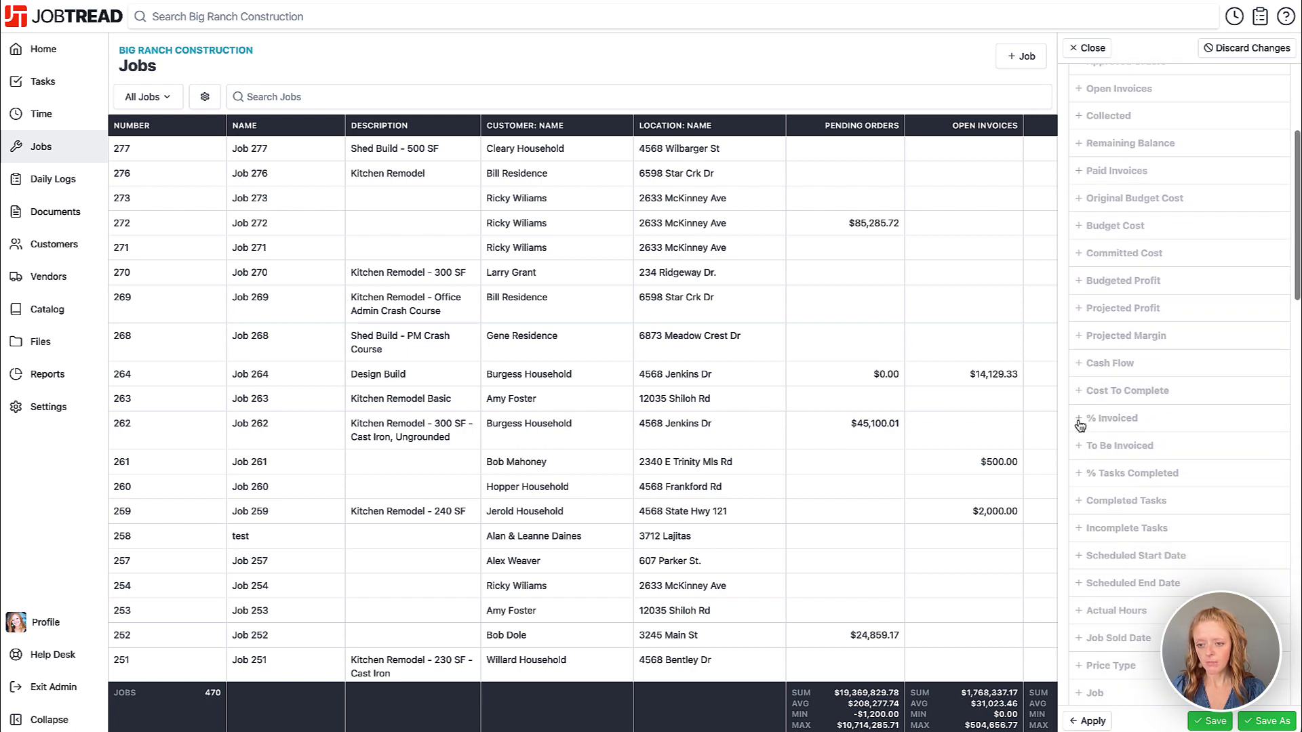
{"action": "left_click", "coordinate": [1079, 418]}
{"action": "left_click", "coordinate": [1079, 447]}
{"action": "scroll", "coordinate": [1085, 461], "scroll_direction": "down", "scroll_amount": 5}
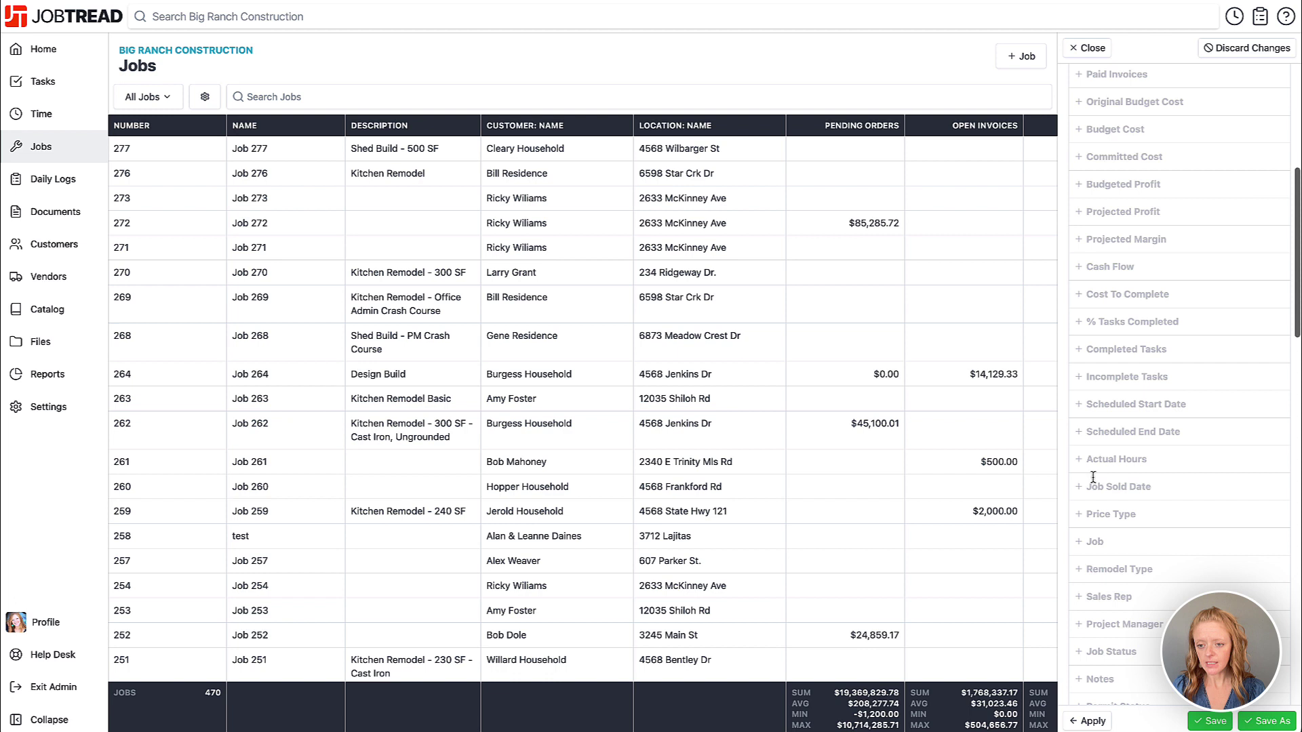
{"action": "scroll", "coordinate": [1091, 467], "scroll_direction": "down", "scroll_amount": 1}
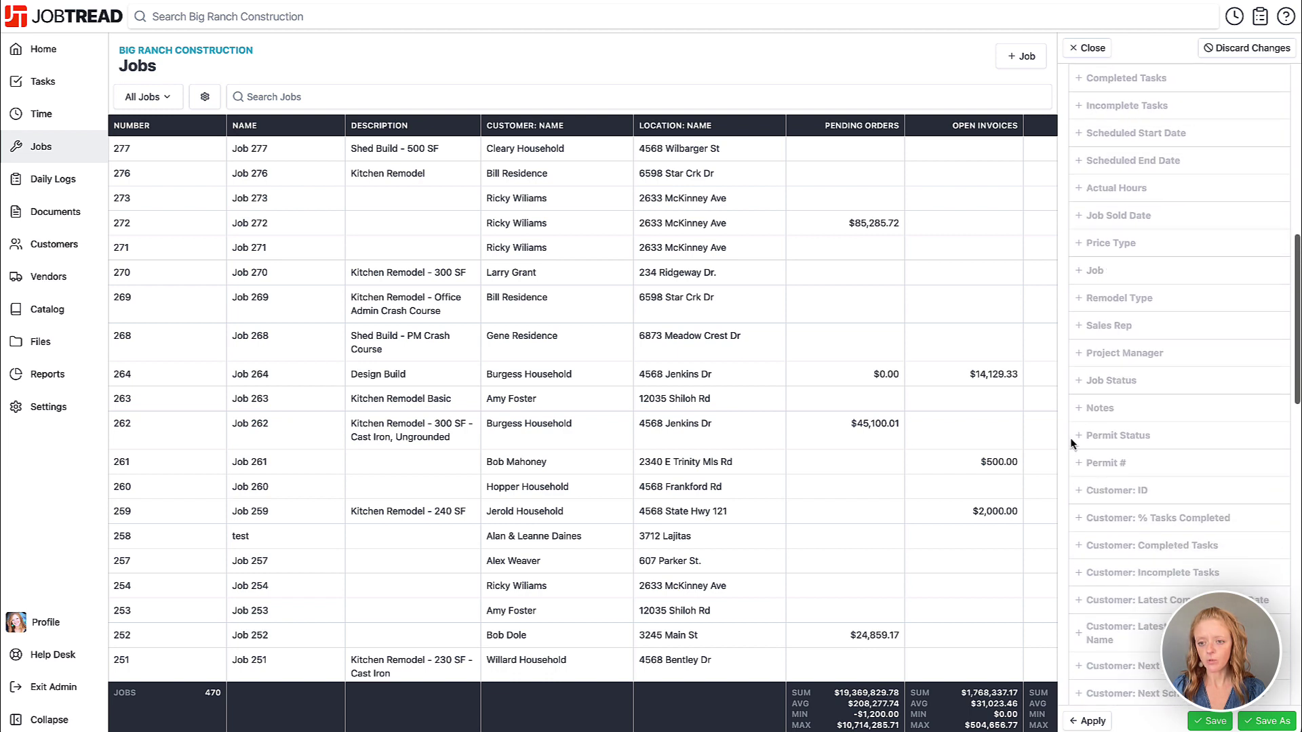
{"action": "left_click", "coordinate": [1079, 408]}
{"action": "left_click", "coordinate": [1079, 381]}
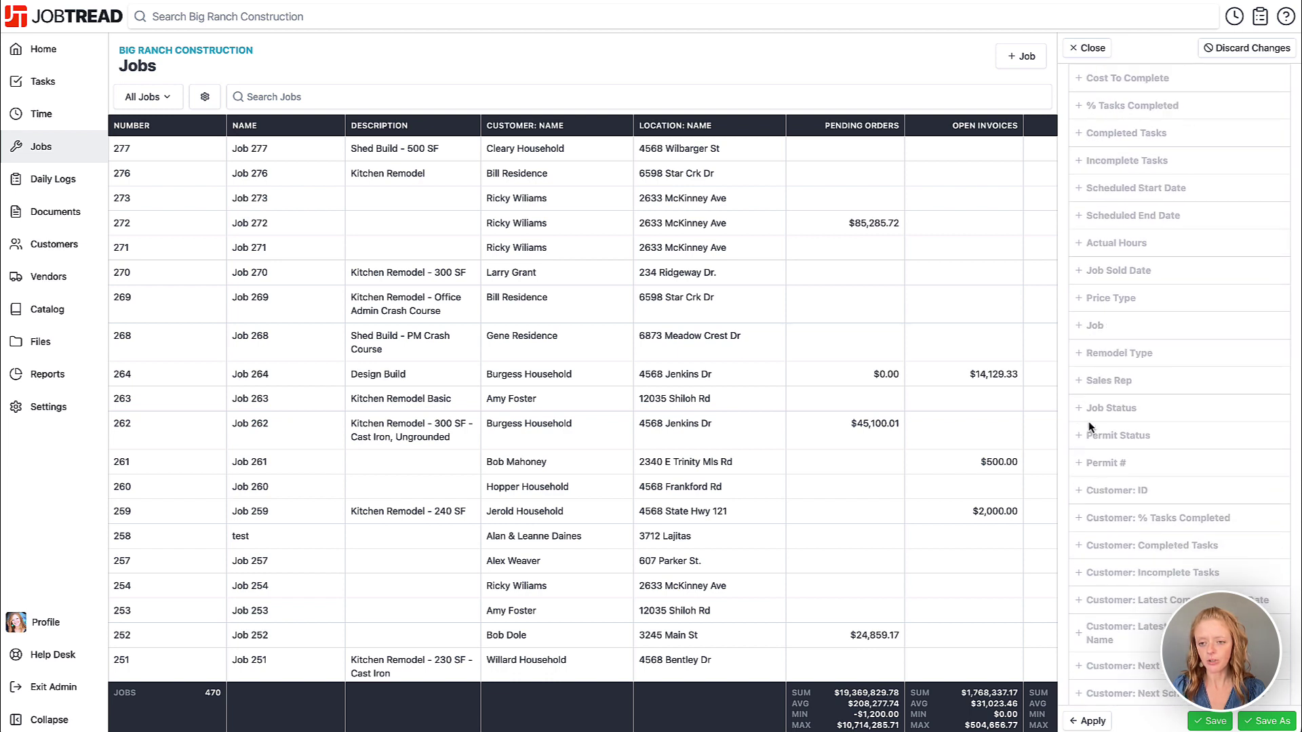
{"action": "scroll", "coordinate": [1088, 421], "scroll_direction": "up", "scroll_amount": 10}
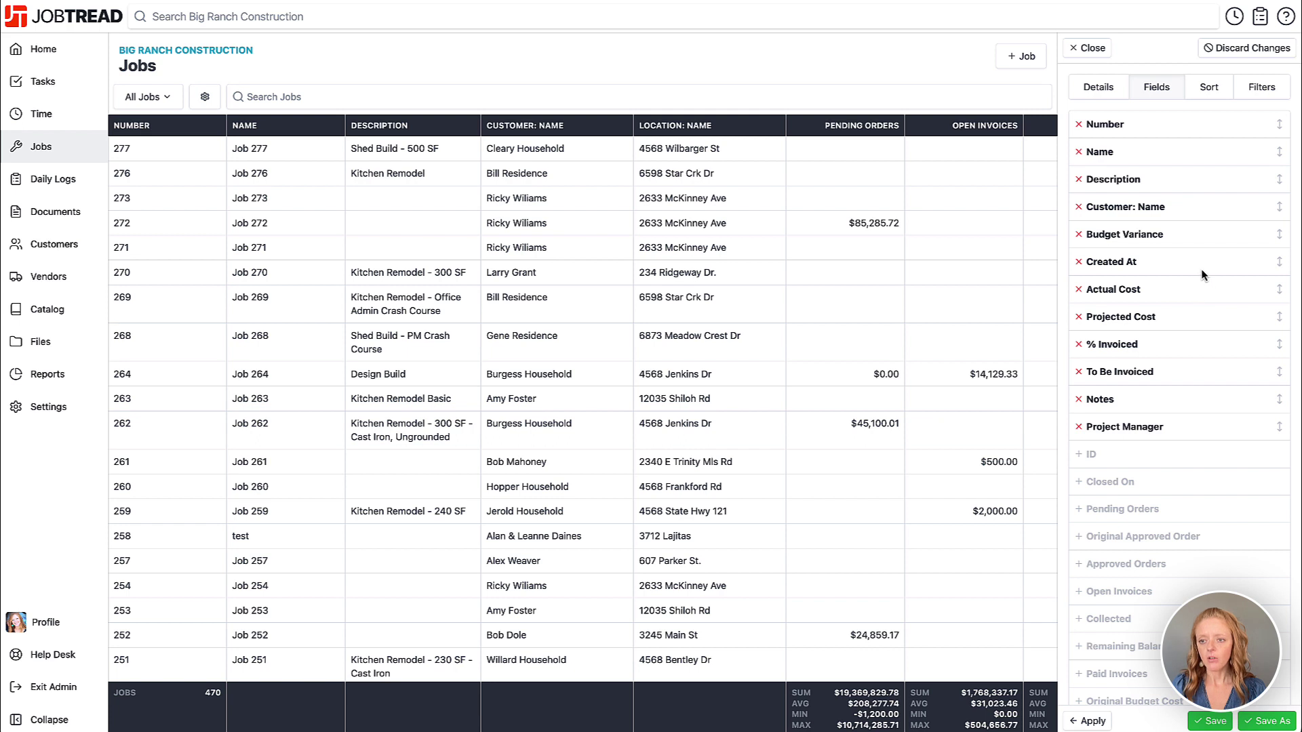
Move Budget Variance to second place and Actual and Projected Cost before Created At, then apply
{"action": "left_click_drag", "start_coordinate": [1279, 231], "coordinate": [1281, 152]}
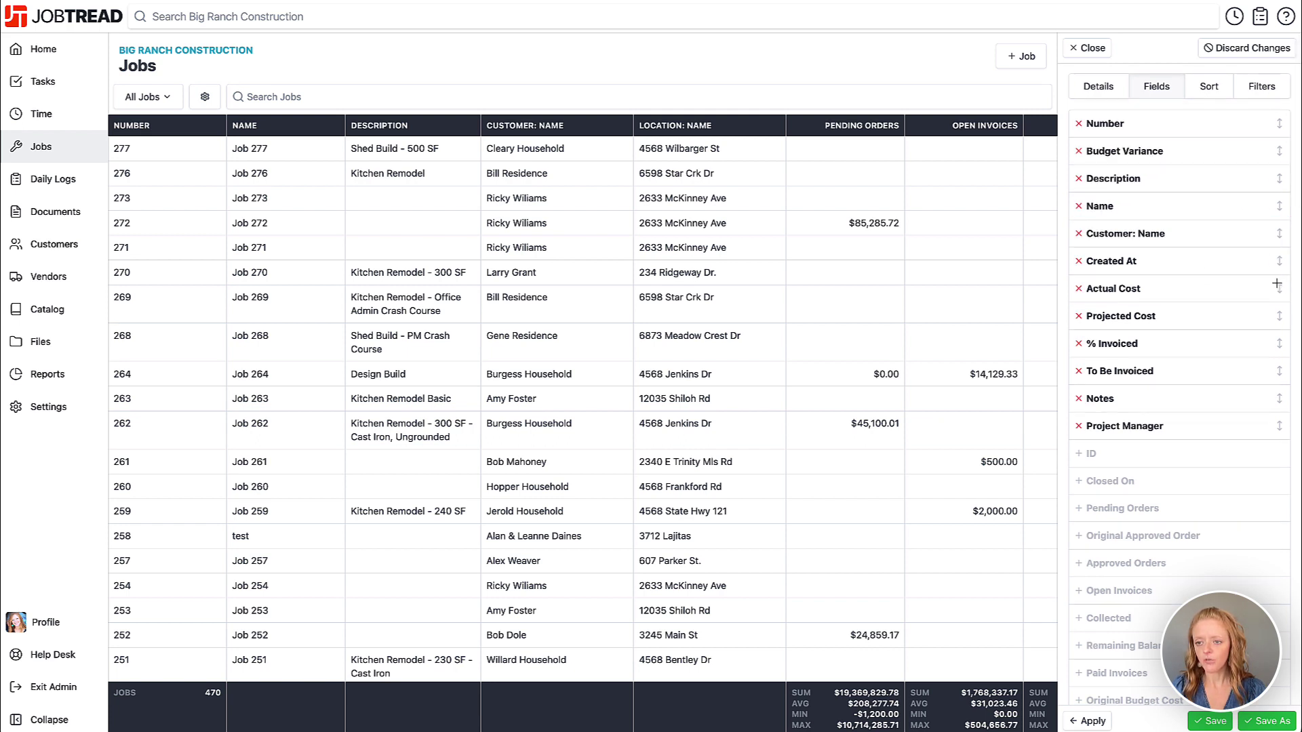
{"action": "left_click_drag", "start_coordinate": [1279, 286], "coordinate": [1278, 270]}
{"action": "left_click_drag", "start_coordinate": [1277, 318], "coordinate": [1278, 282]}
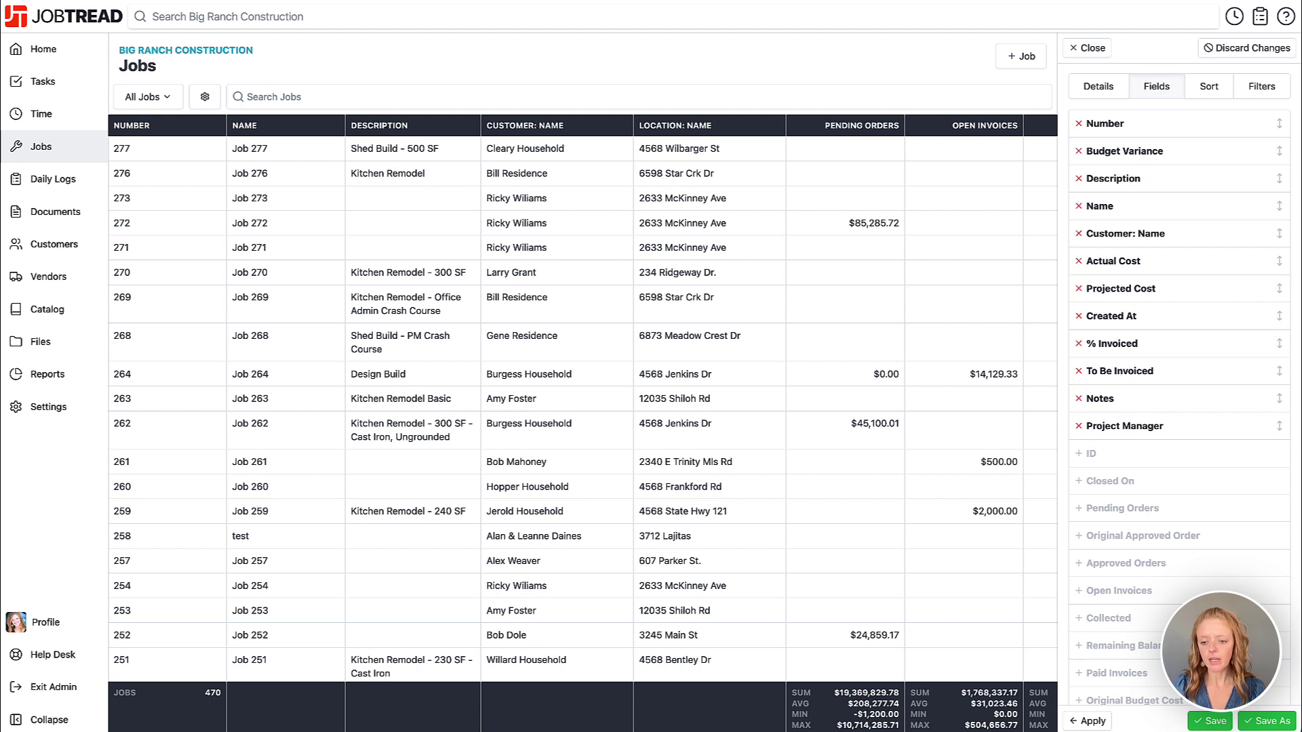
{"action": "left_click", "coordinate": [1085, 723]}
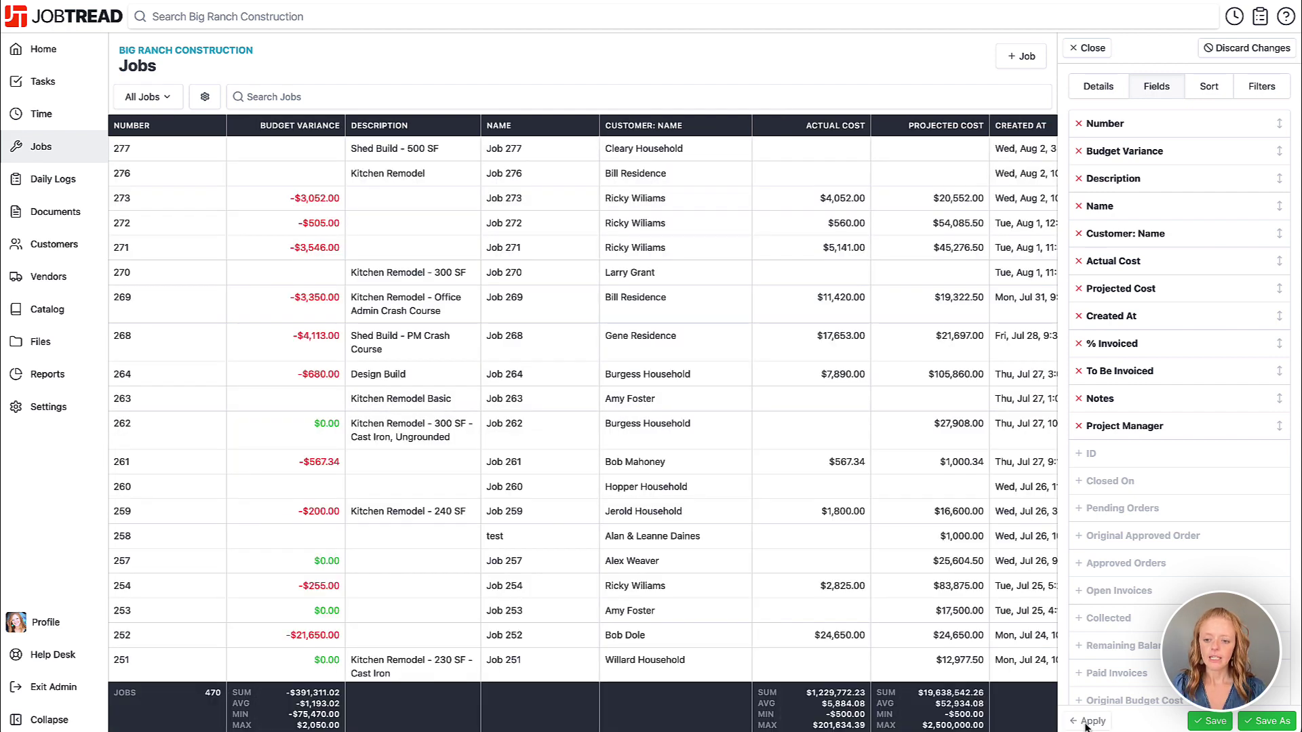
{"action": "left_click", "coordinate": [1210, 721]}
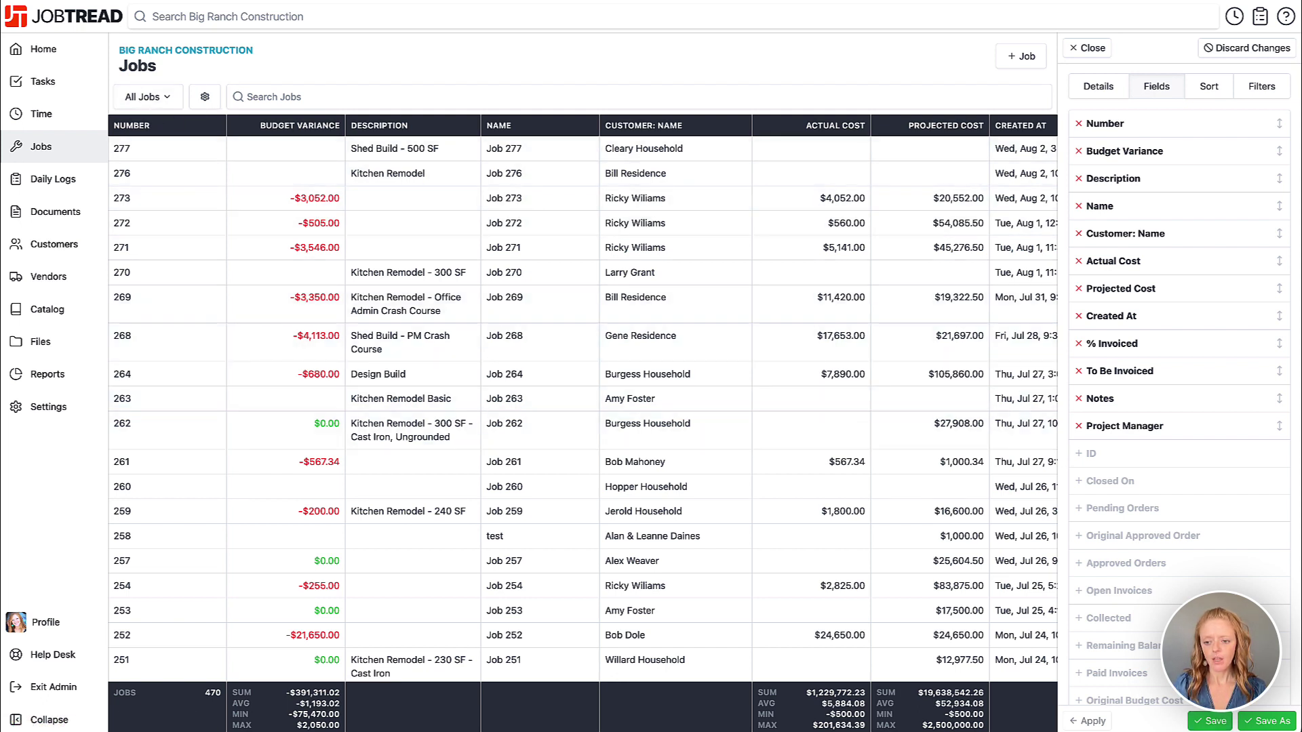
{"action": "left_click", "coordinate": [1265, 721]}
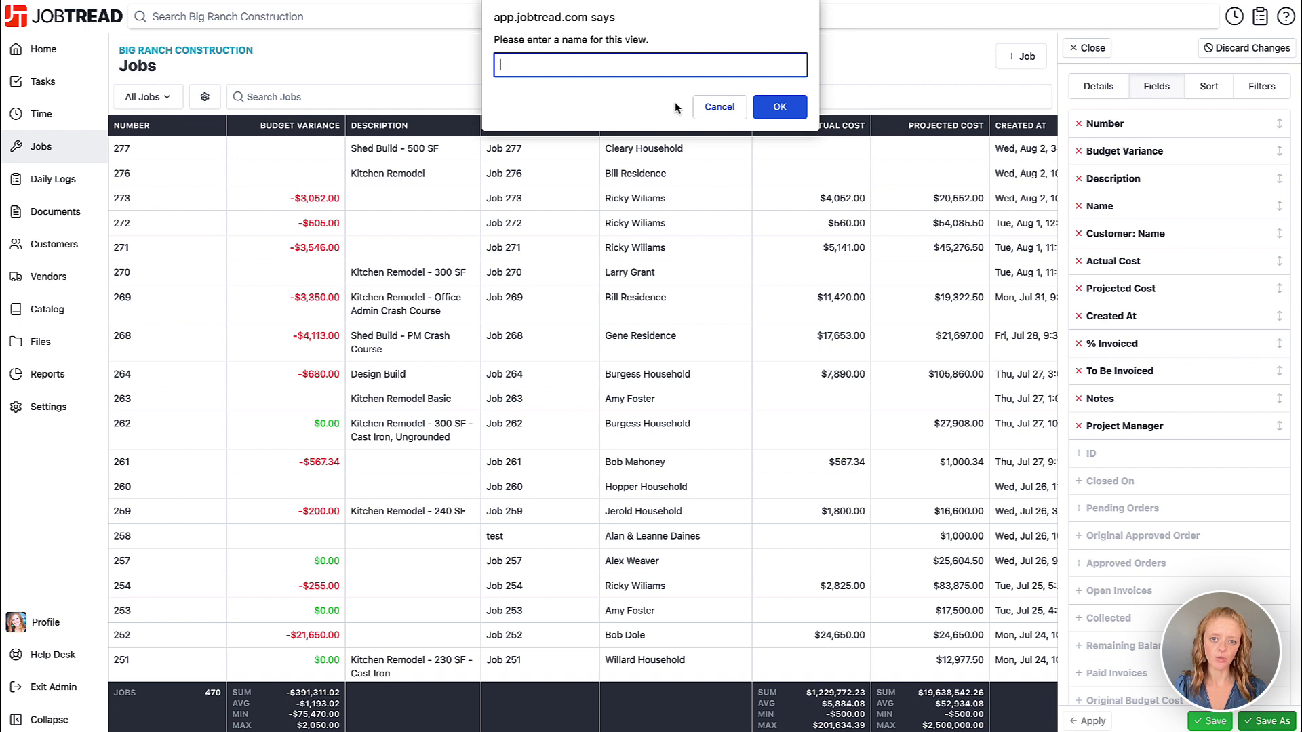
{"action": "left_click", "coordinate": [719, 107]}
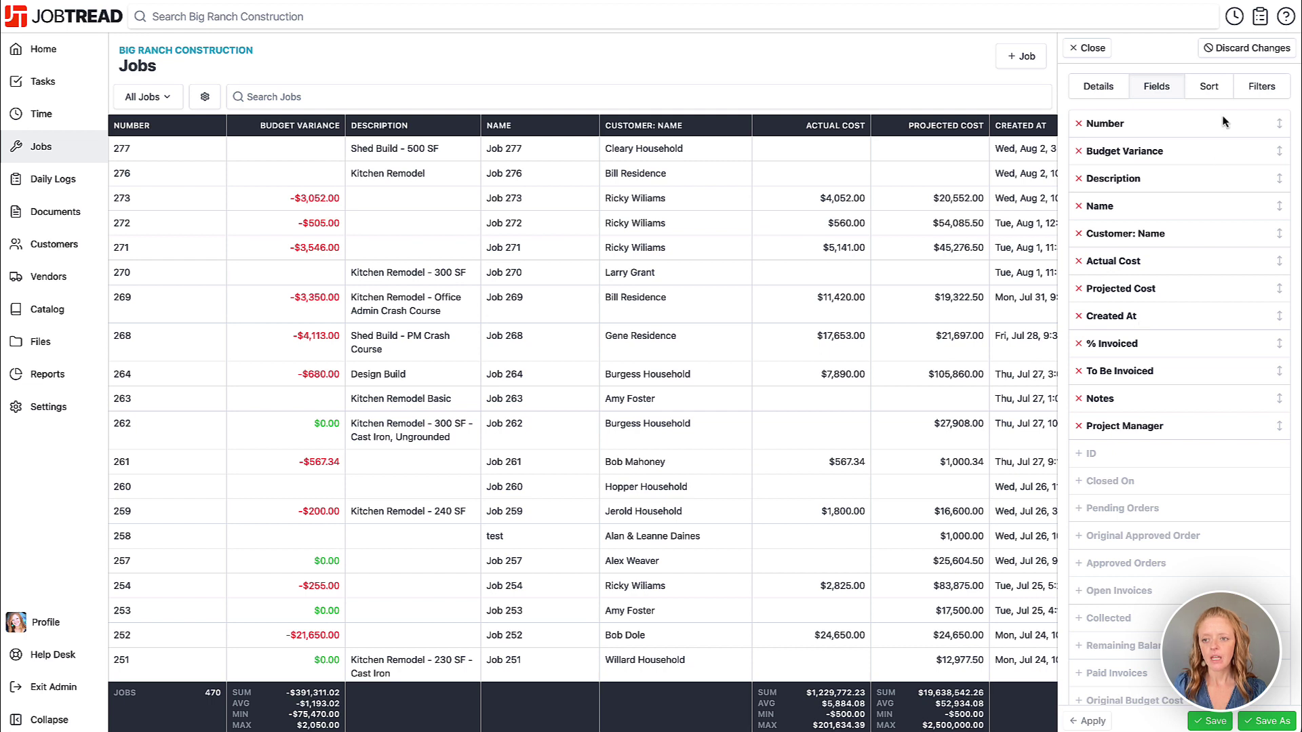
Review the view's sort settings, scroll the table, then check the Closed On filter
{"action": "left_click", "coordinate": [1217, 95]}
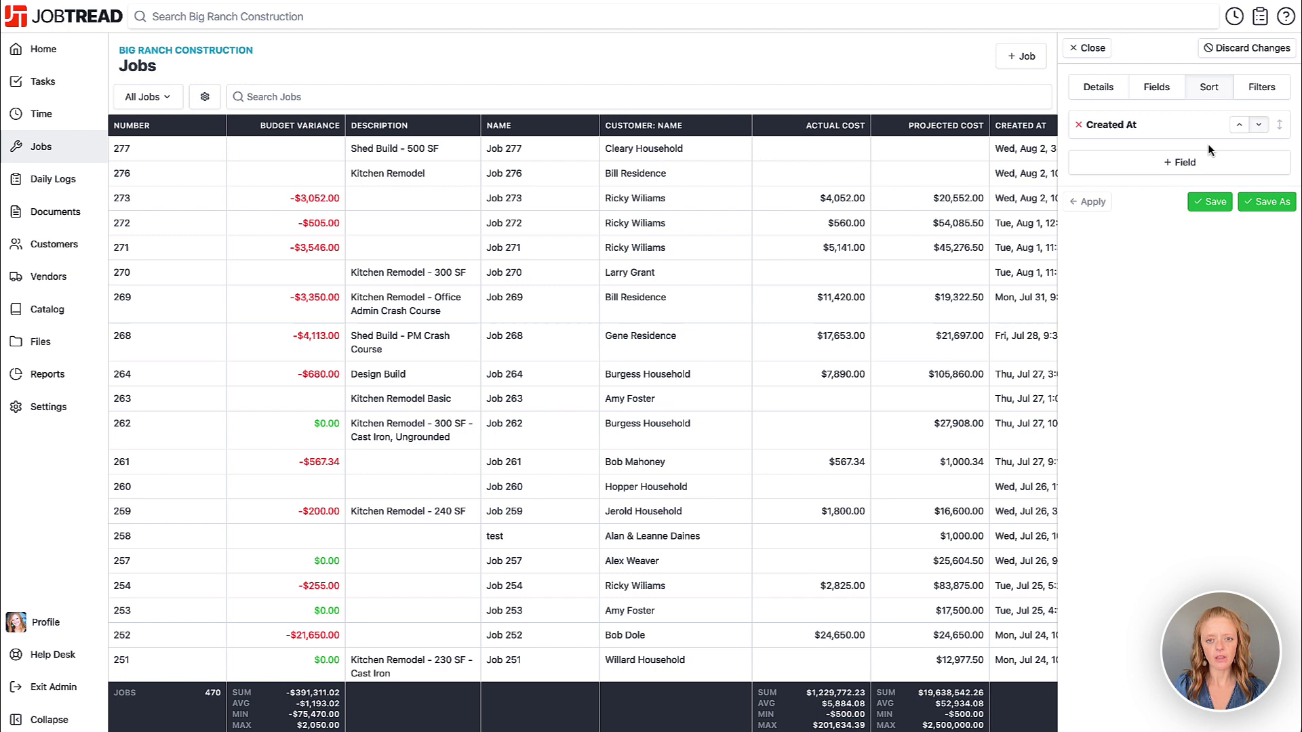
{"action": "scroll", "coordinate": [915, 224], "scroll_direction": "right", "scroll_amount": 3}
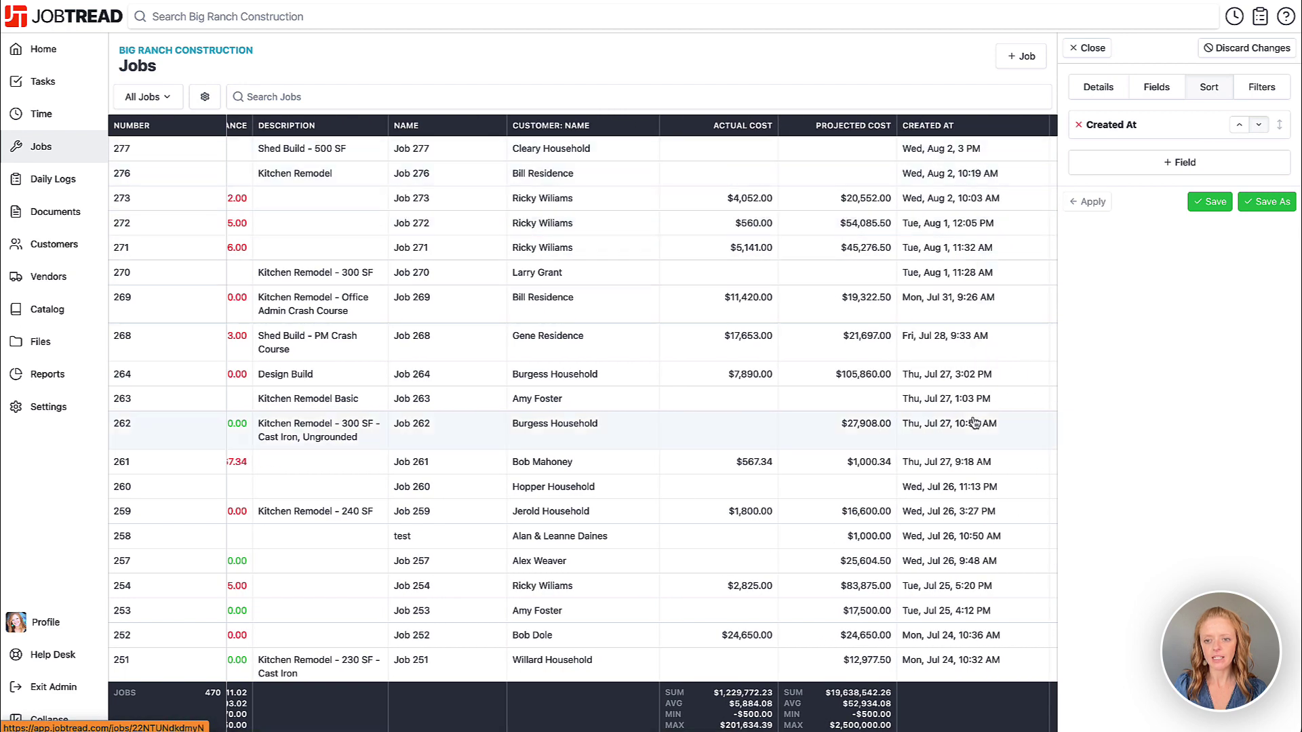
{"action": "scroll", "coordinate": [978, 338], "scroll_direction": "left", "scroll_amount": 3}
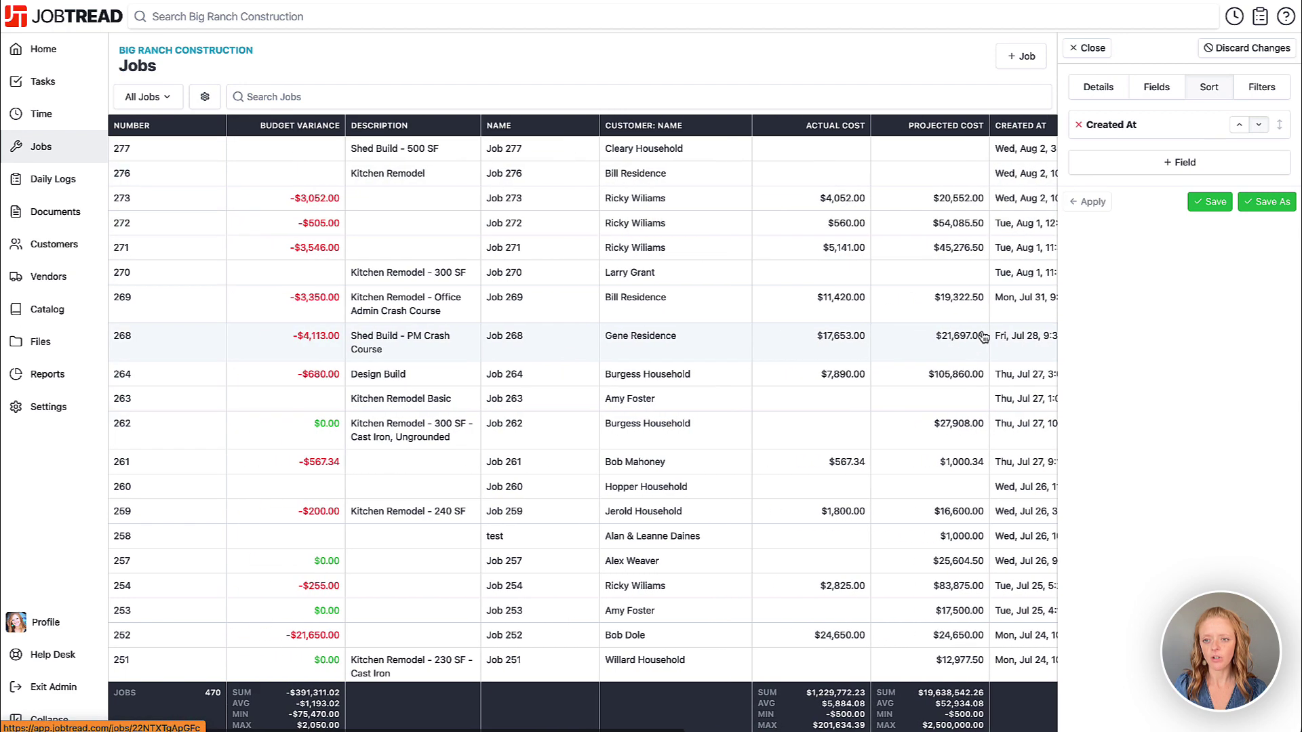
{"action": "left_click", "coordinate": [1273, 95]}
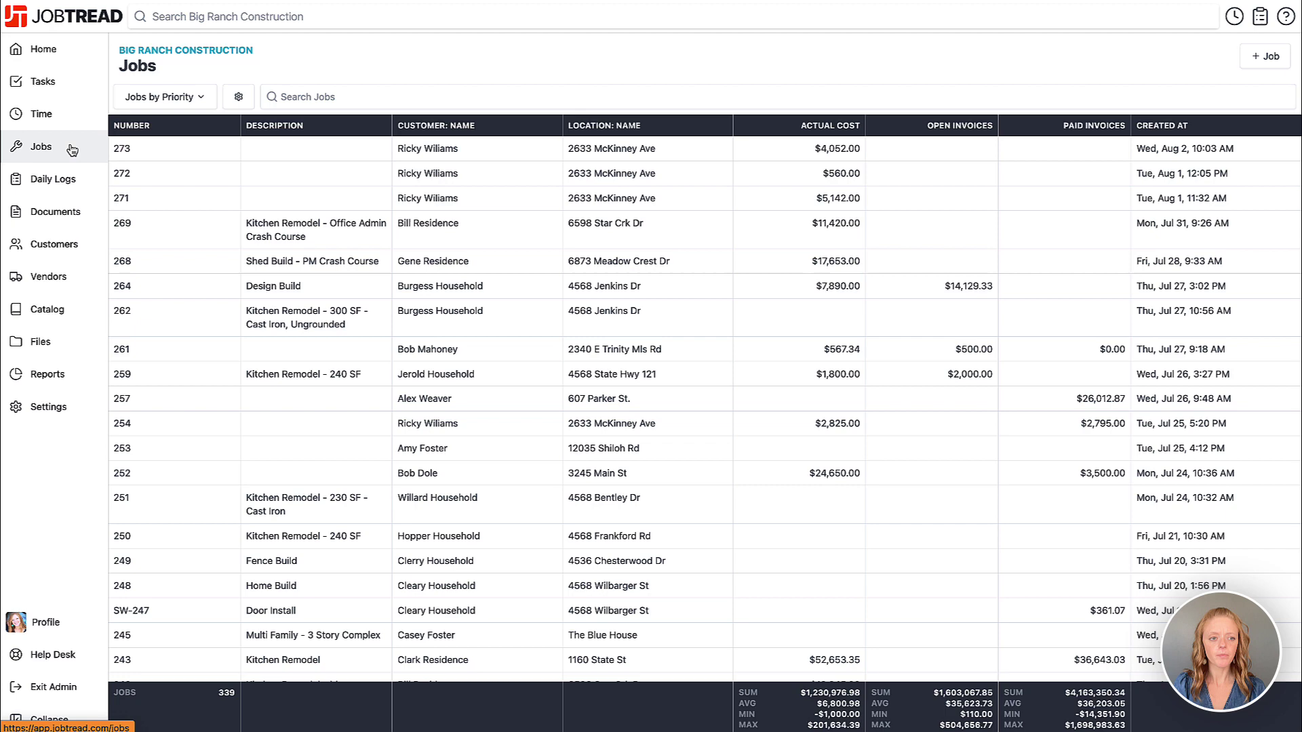
Visit the Documents, Customers, Vendors, Catalog and Tasks pages, then return to the Jobs list
{"action": "left_click", "coordinate": [52, 218]}
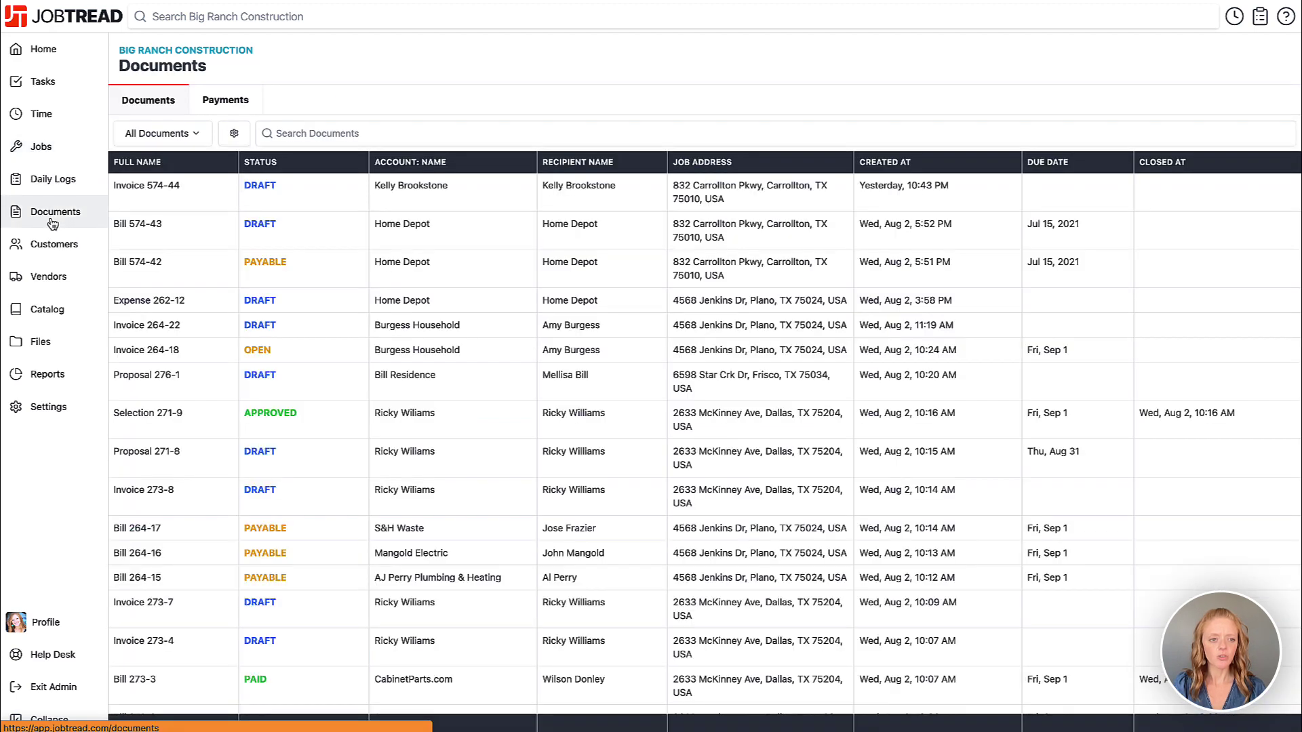
{"action": "left_click", "coordinate": [74, 254]}
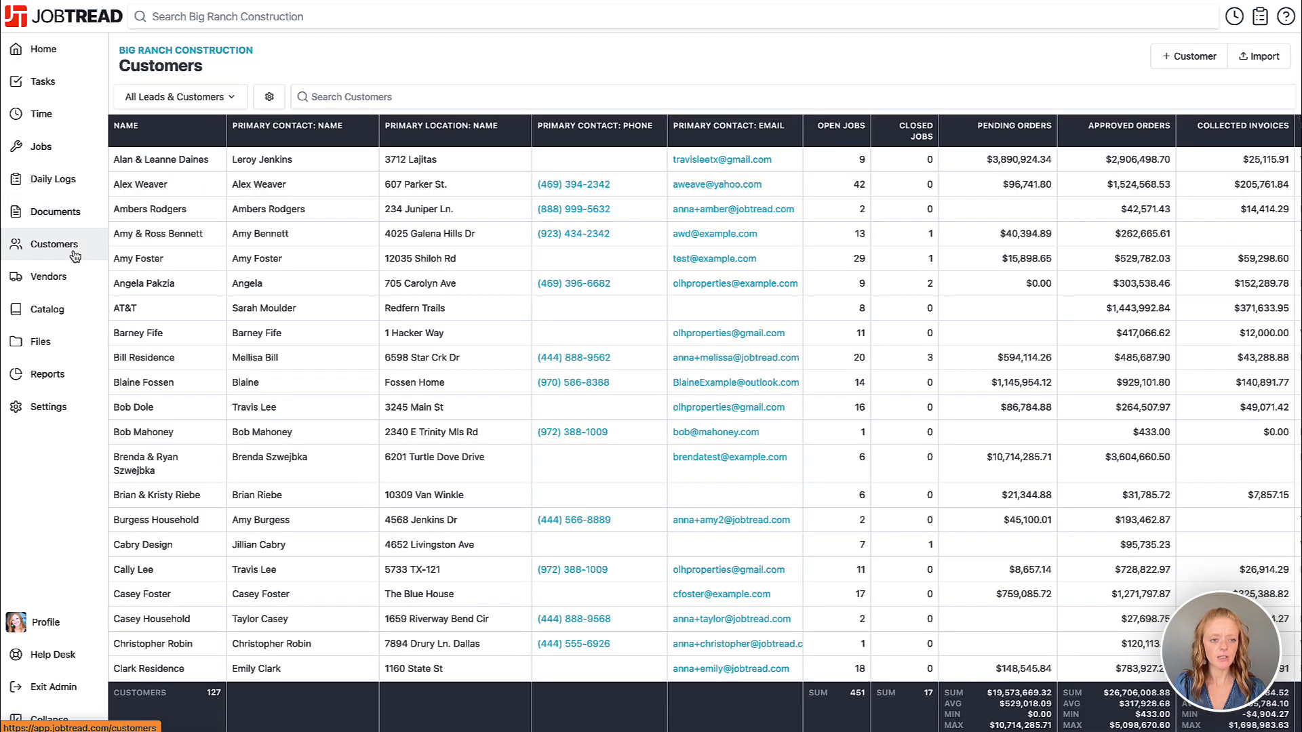
{"action": "left_click", "coordinate": [74, 288]}
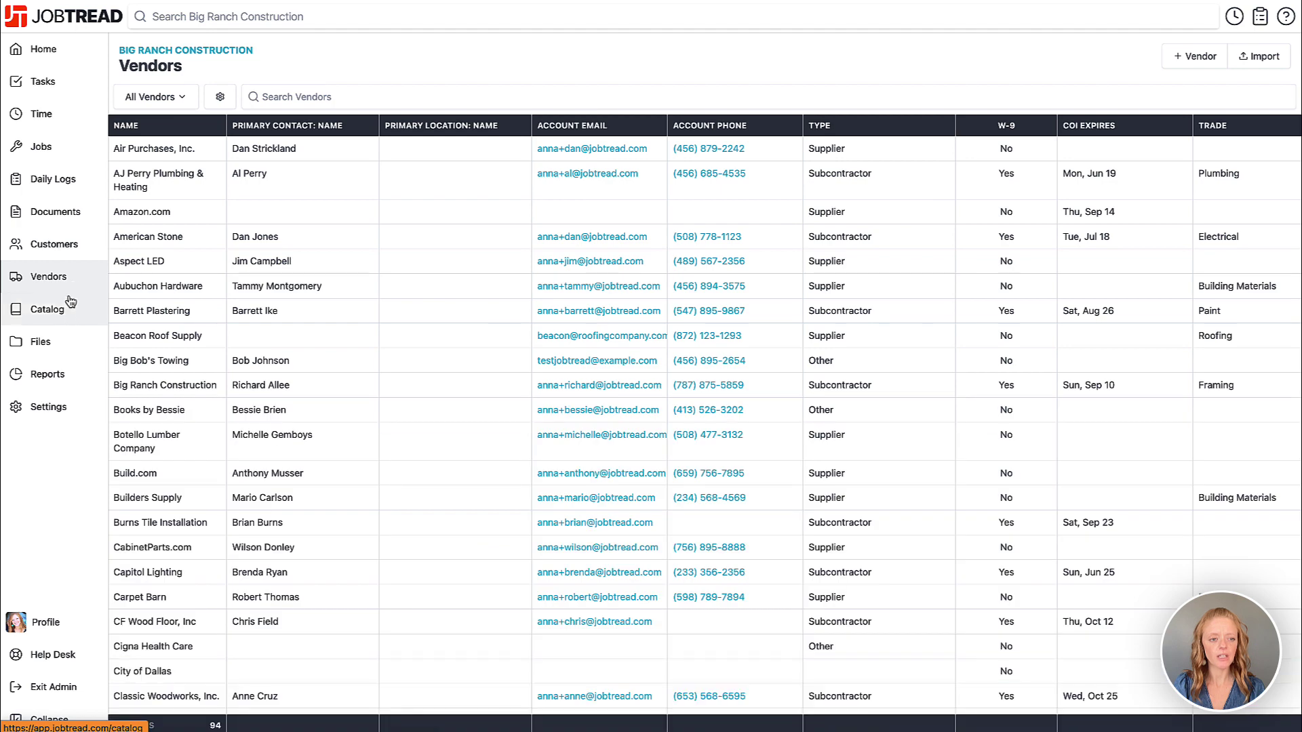
{"action": "left_click", "coordinate": [63, 317]}
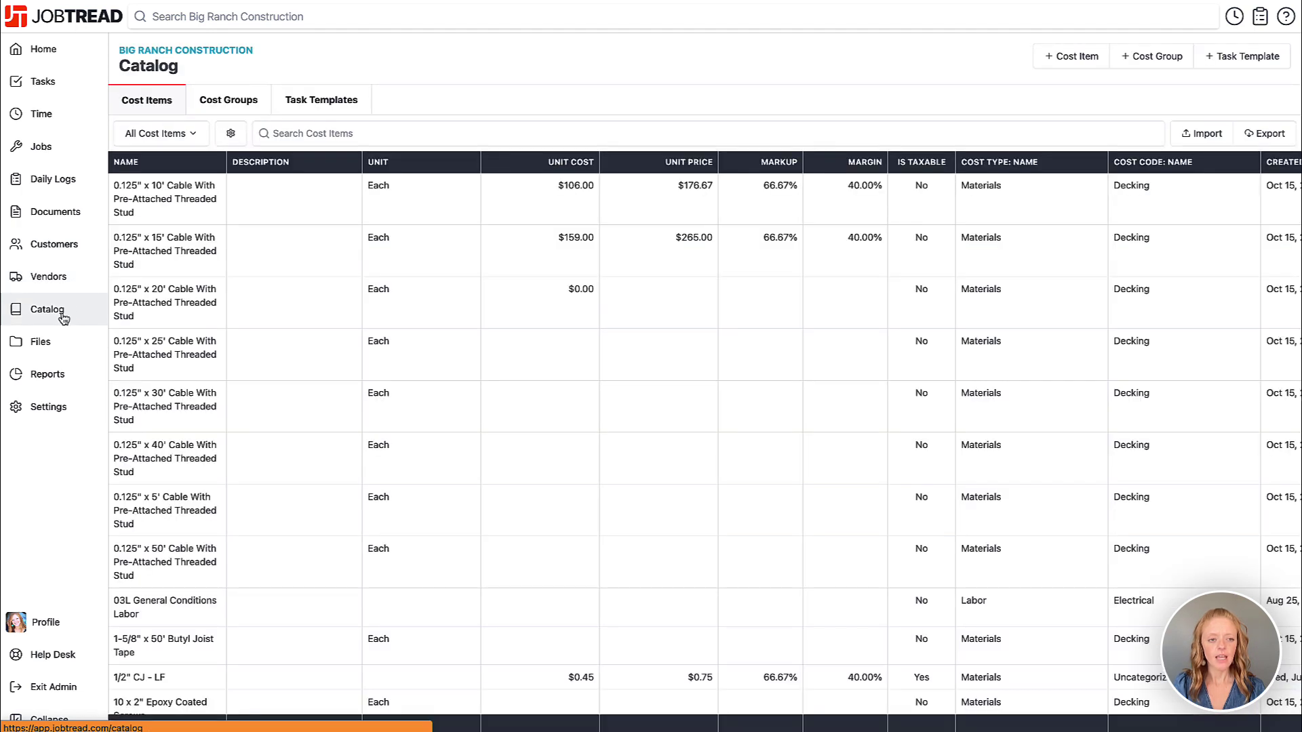
{"action": "left_click", "coordinate": [67, 87]}
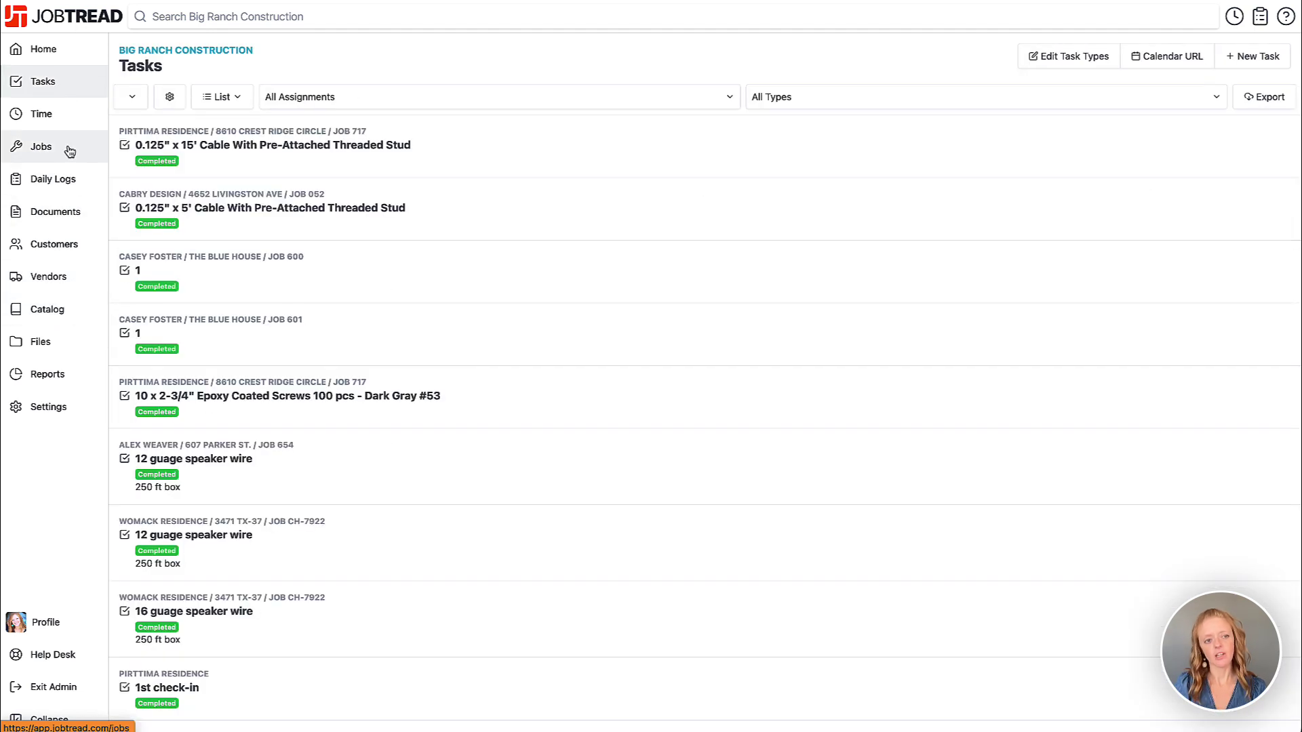
{"action": "left_click", "coordinate": [70, 151]}
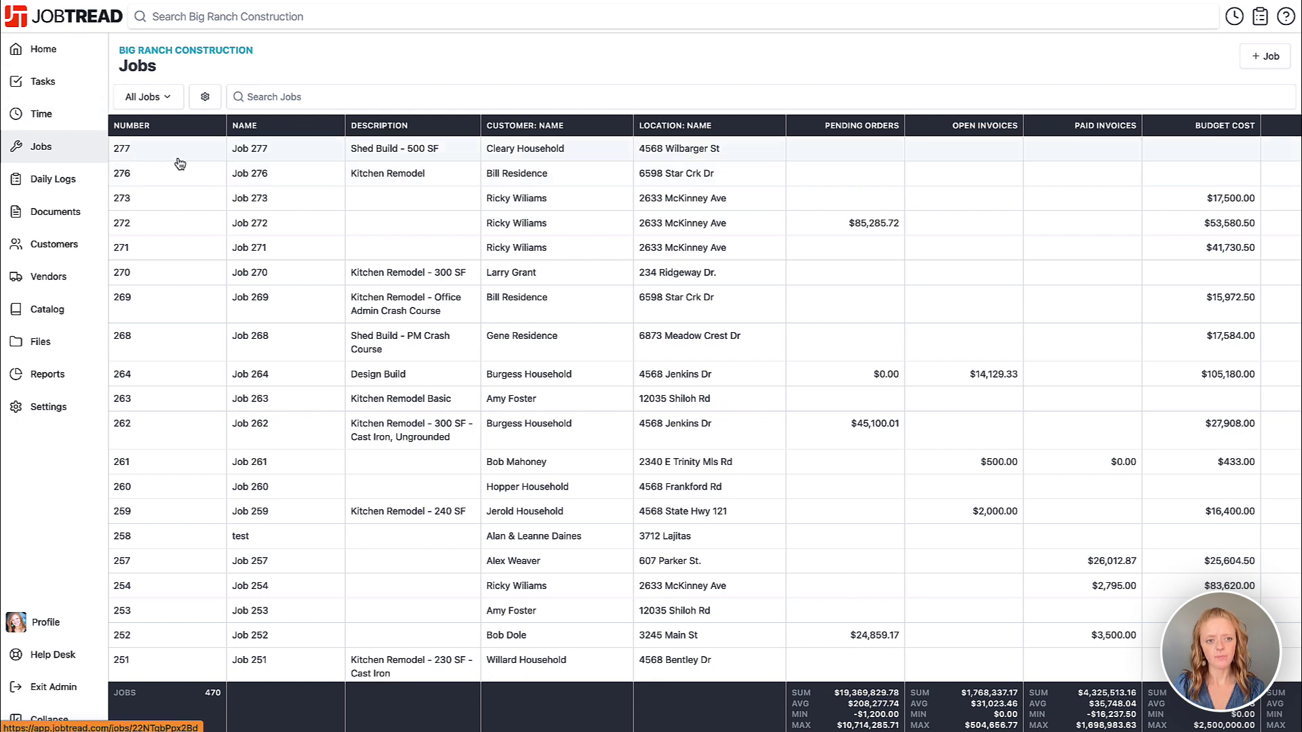
Group the All Jobs Kanban by Job Status, apply it, and scroll across the status columns
{"action": "left_click", "coordinate": [203, 99]}
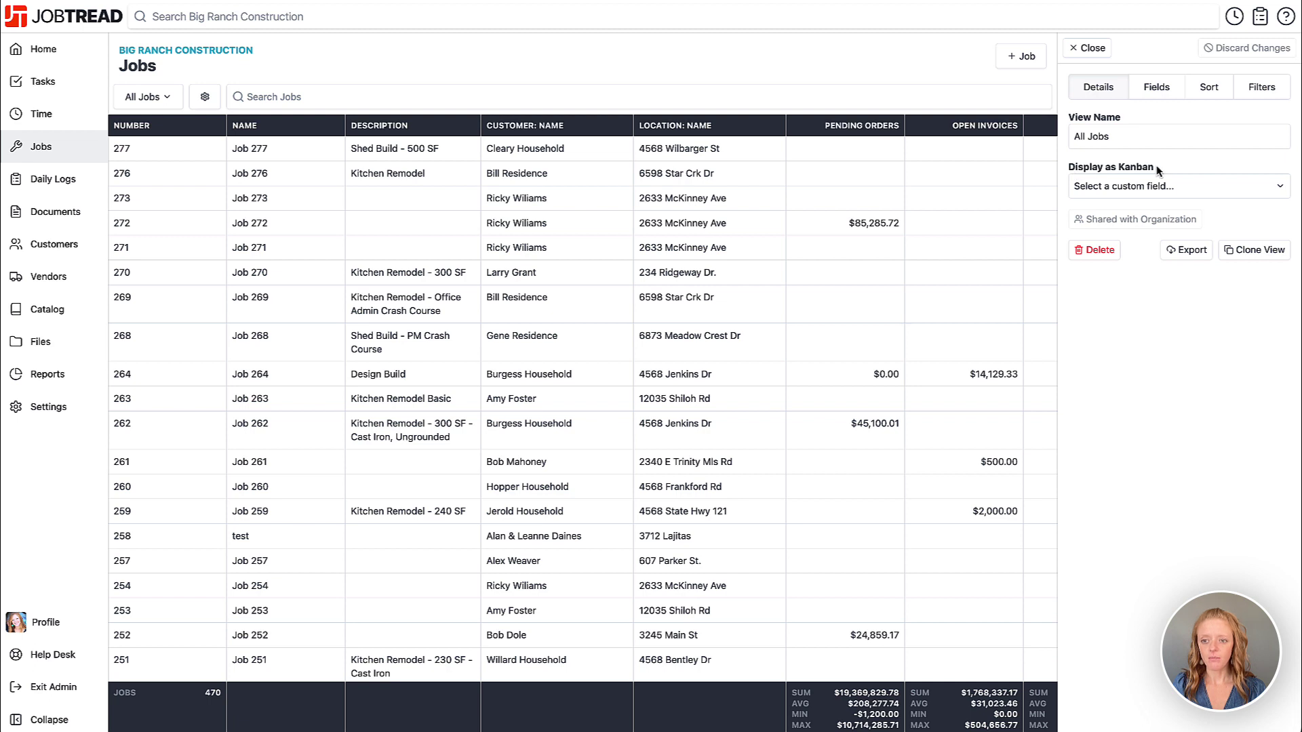
{"action": "left_click", "coordinate": [1186, 194]}
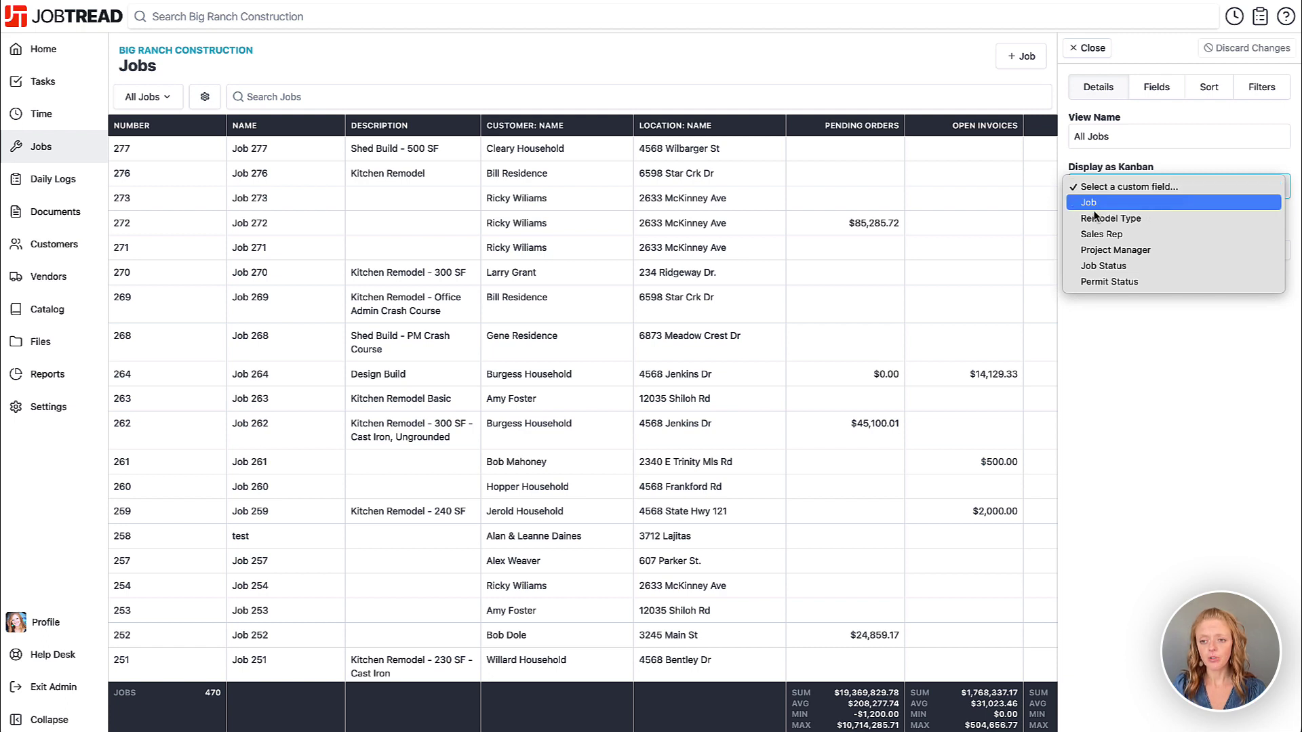
{"action": "left_click", "coordinate": [1138, 266]}
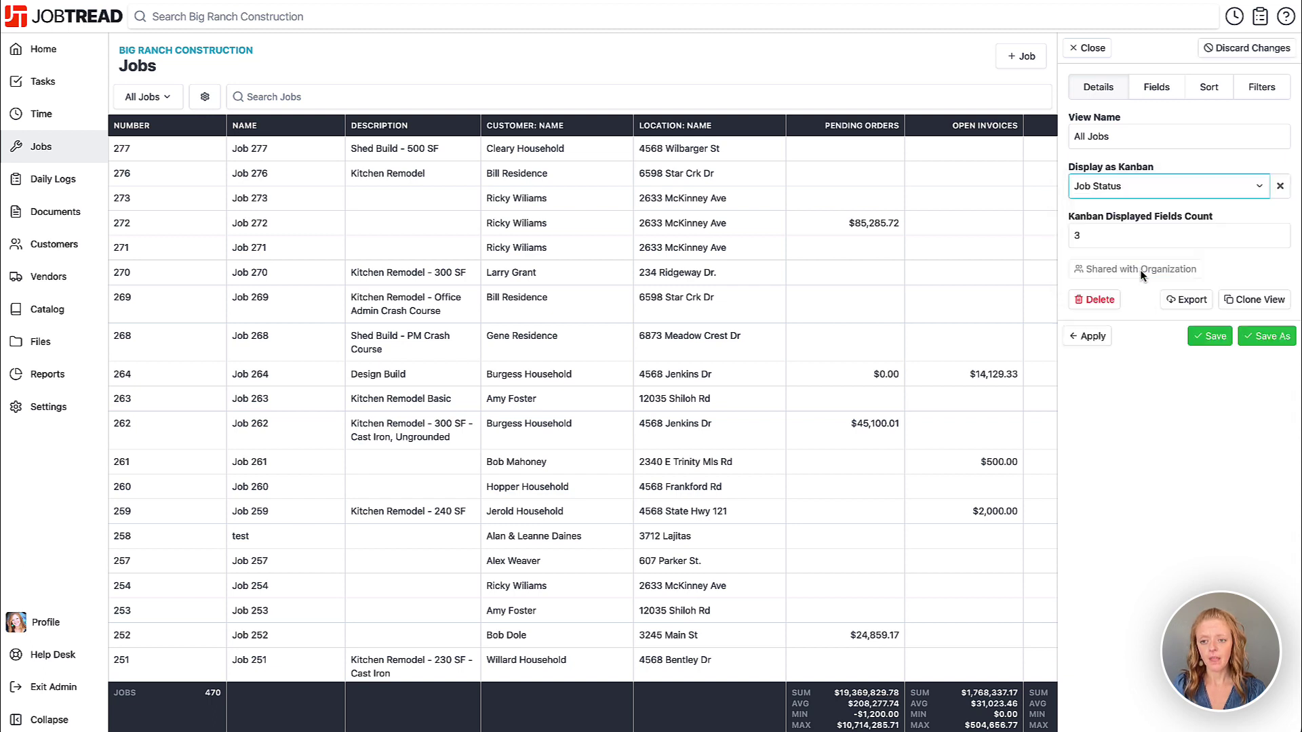
{"action": "left_click", "coordinate": [1092, 338]}
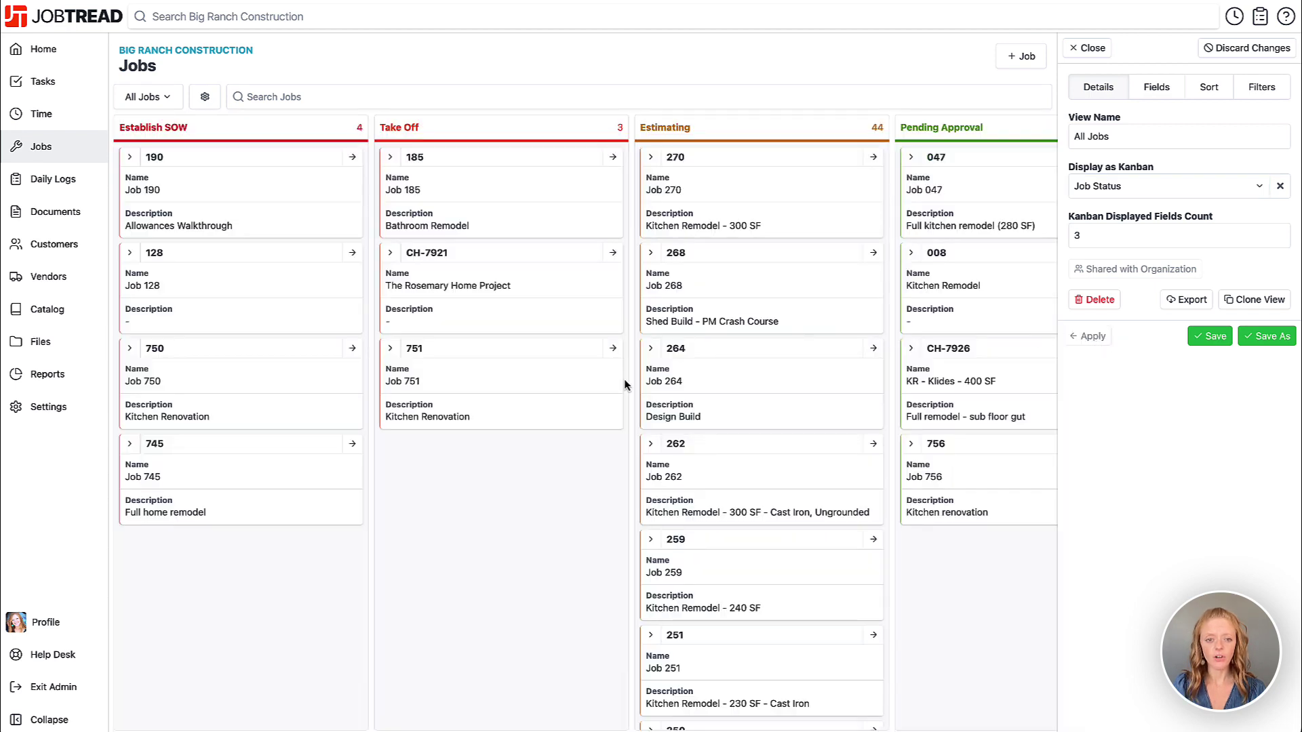
{"action": "scroll", "coordinate": [607, 386], "scroll_direction": "right", "scroll_amount": 3}
{"action": "scroll", "coordinate": [607, 387], "scroll_direction": "right", "scroll_amount": 10}
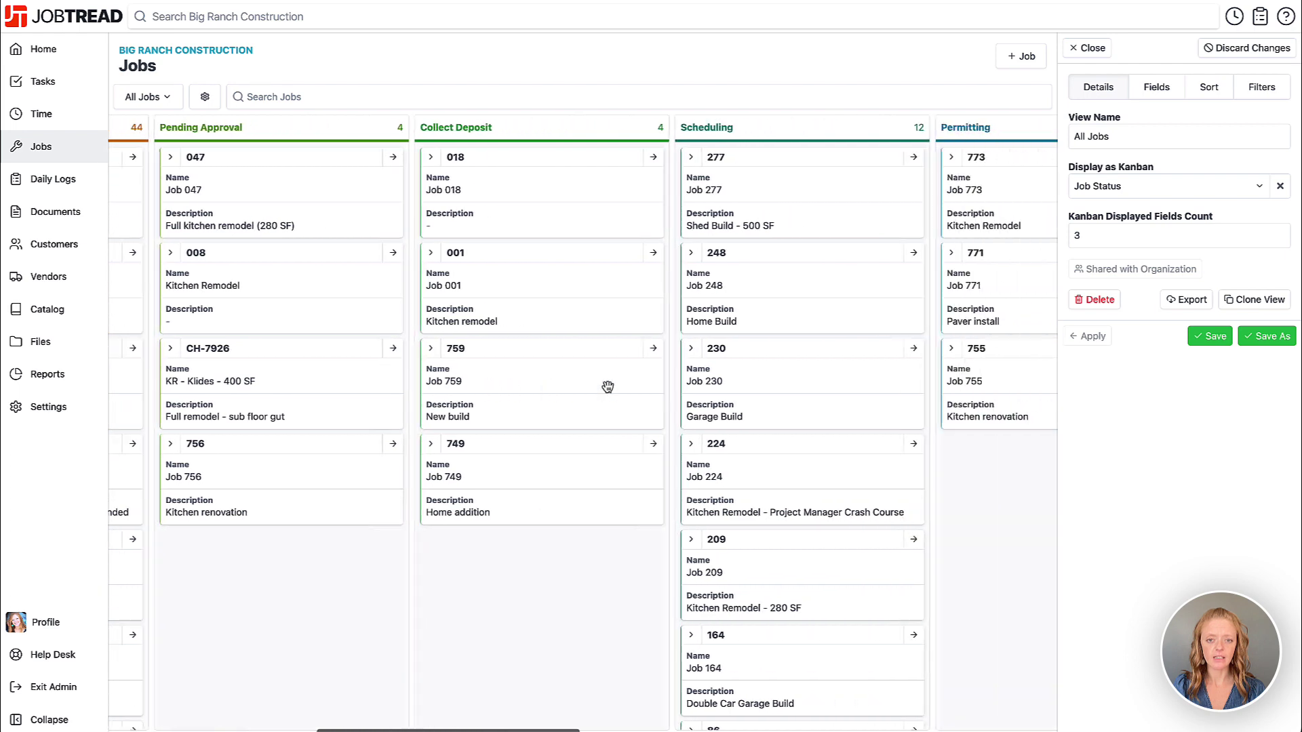
{"action": "scroll", "coordinate": [607, 387], "scroll_direction": "right", "scroll_amount": 7}
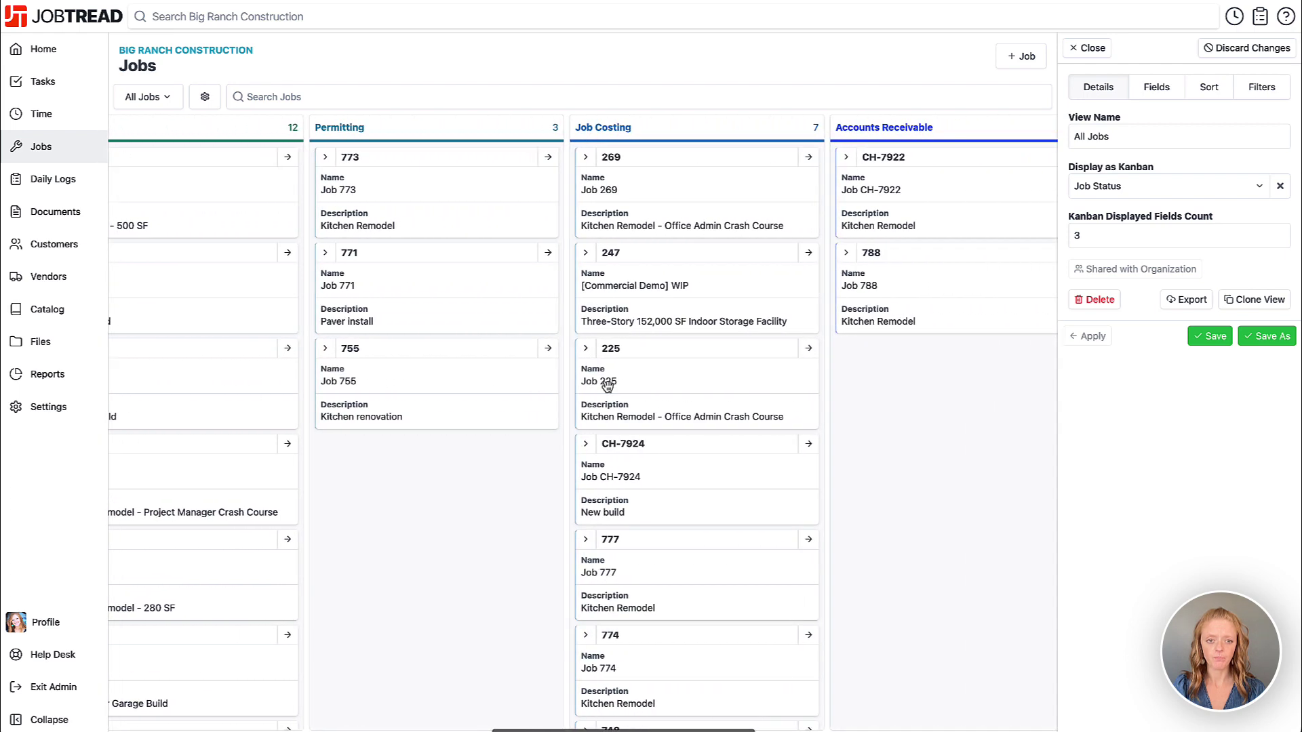
{"action": "scroll", "coordinate": [607, 386], "scroll_direction": "left", "scroll_amount": 15}
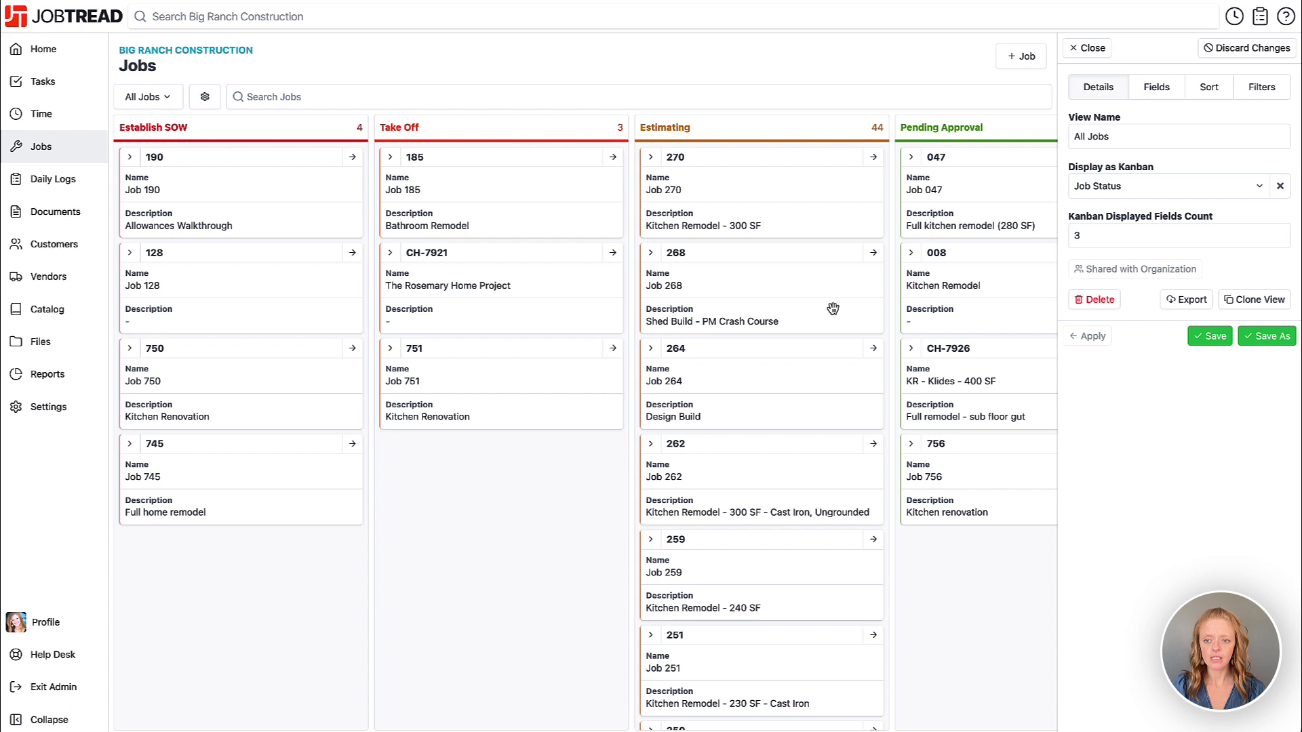
Change Kanban Displayed Fields Count from 3 to 6, apply it, and view the field list
{"action": "left_click_drag", "start_coordinate": [1093, 245], "coordinate": [1070, 241]}
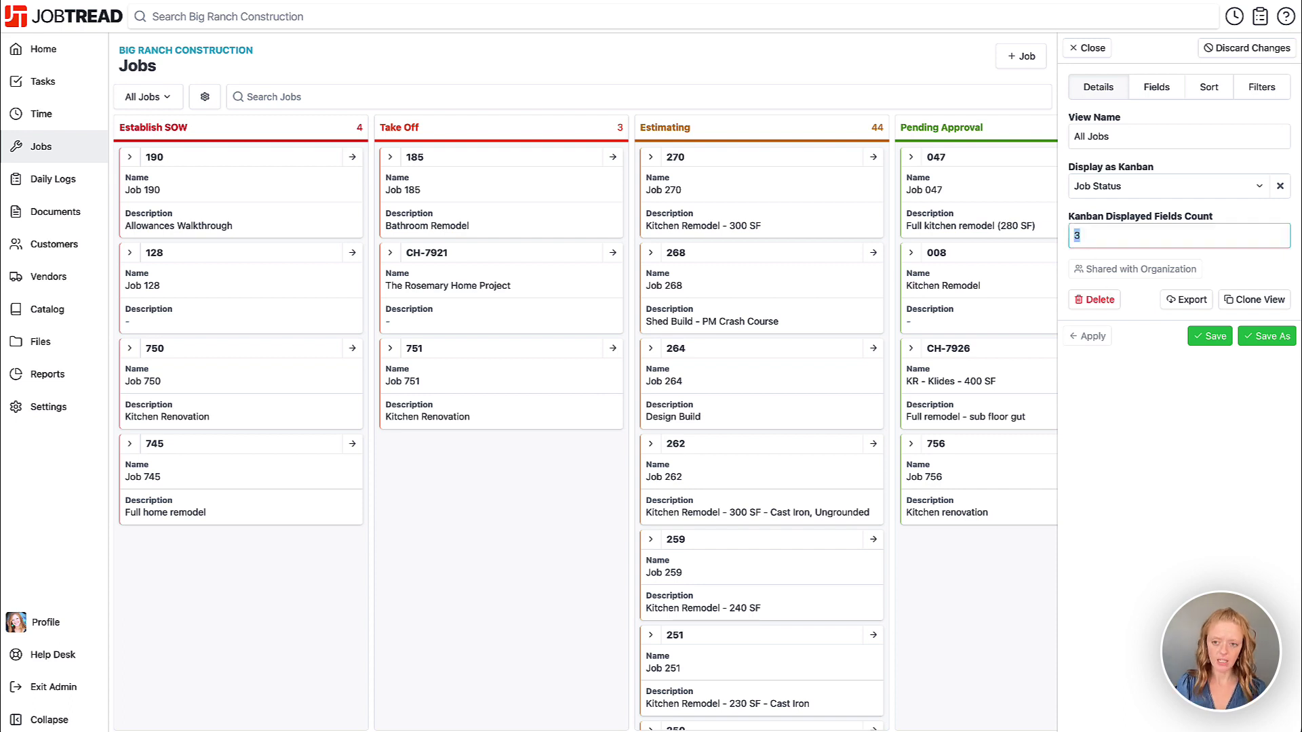
{"action": "type", "text": "6"}
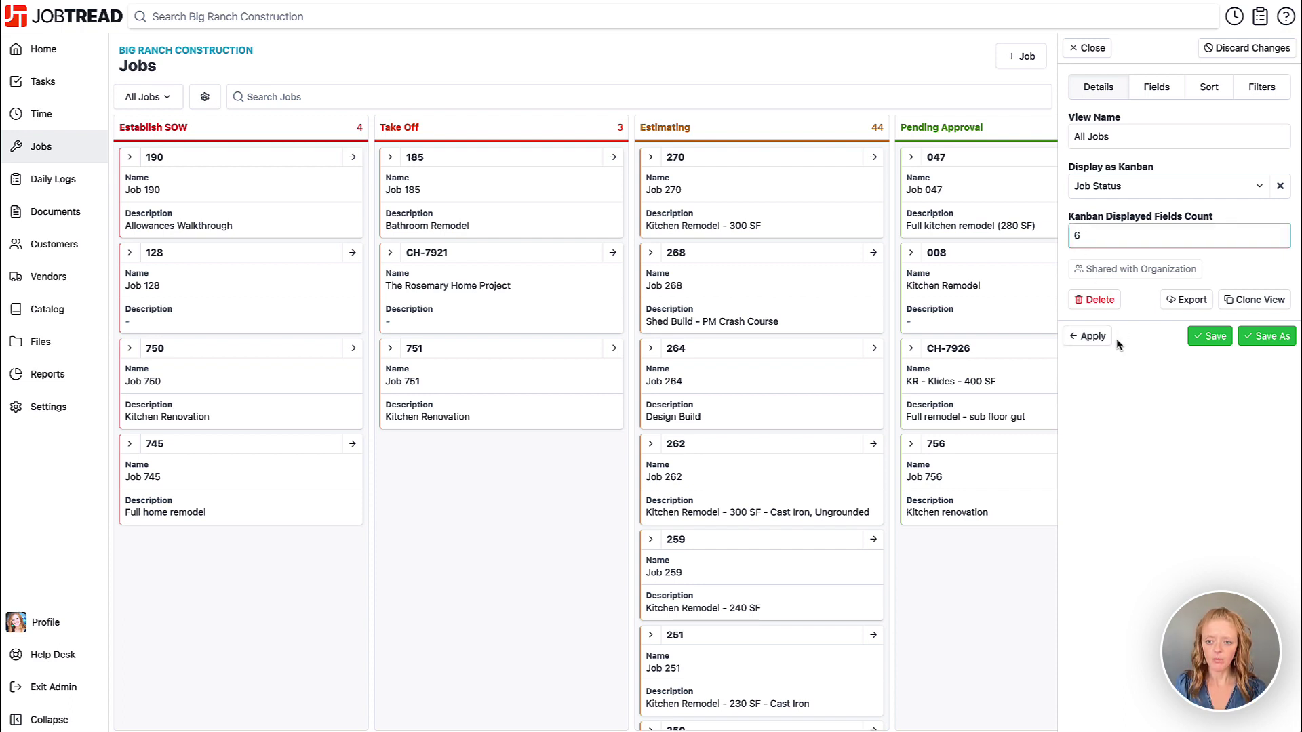
{"action": "left_click", "coordinate": [1086, 336]}
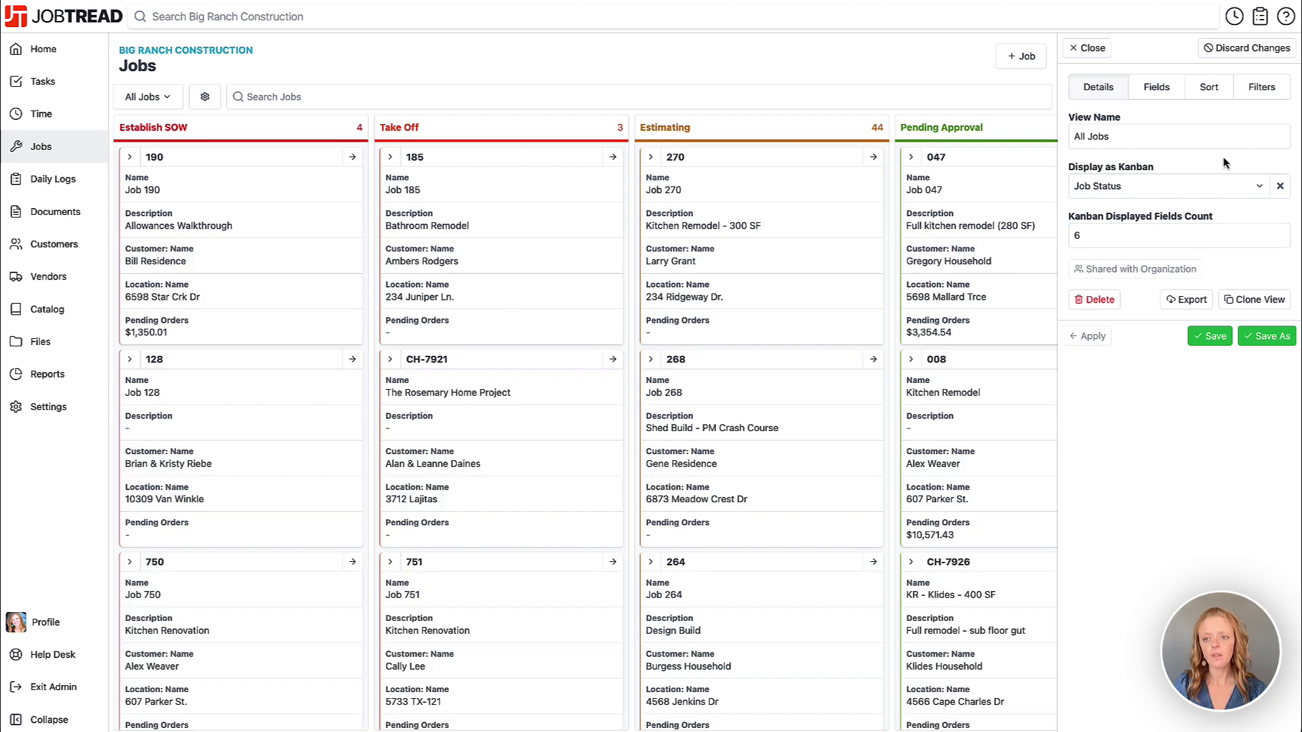
{"action": "left_click", "coordinate": [1153, 93]}
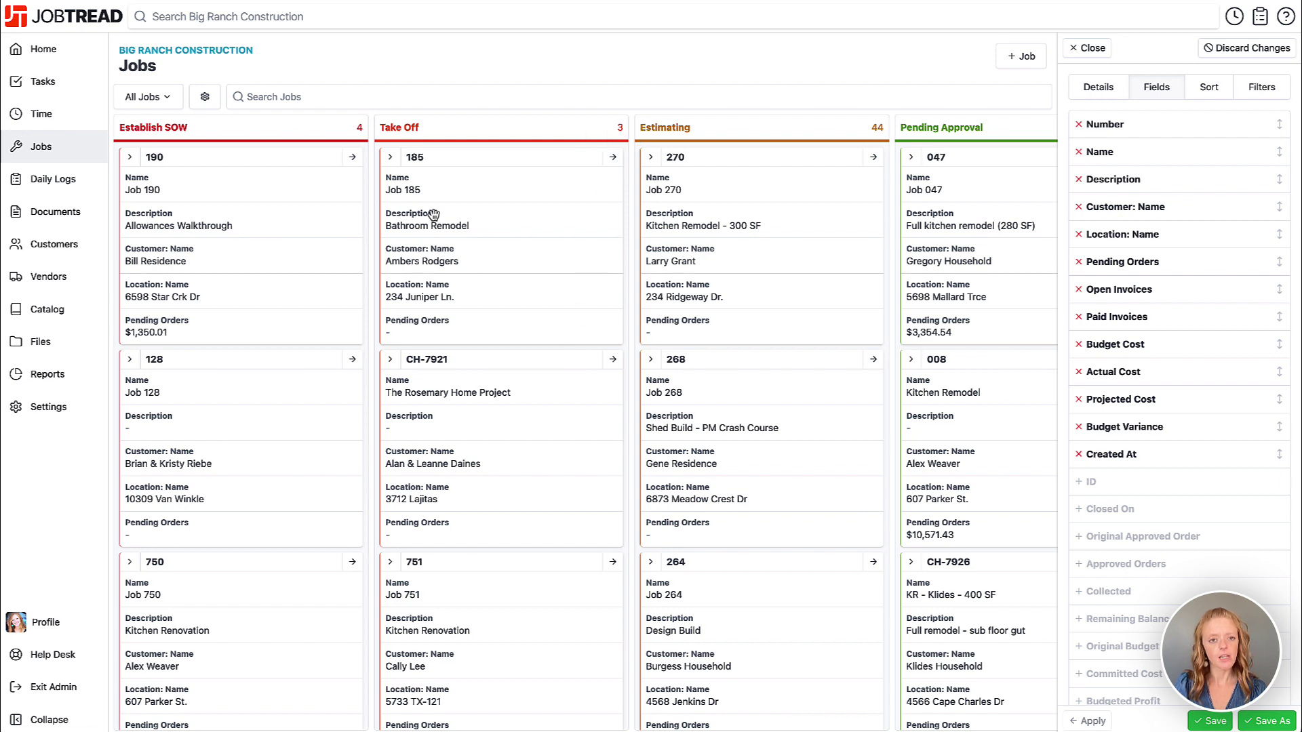
Expand and collapse job 185's card, then review the view's sort settings
{"action": "left_click", "coordinate": [391, 158]}
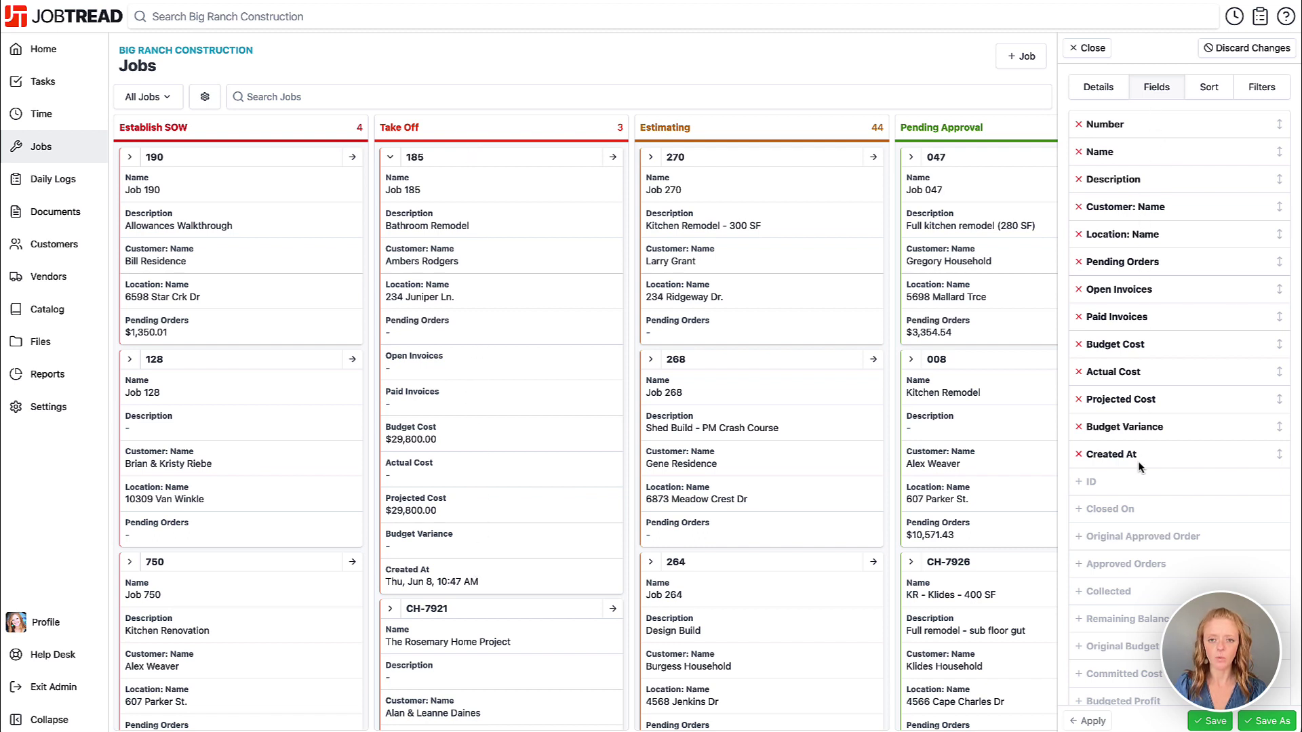
{"action": "left_click", "coordinate": [391, 159]}
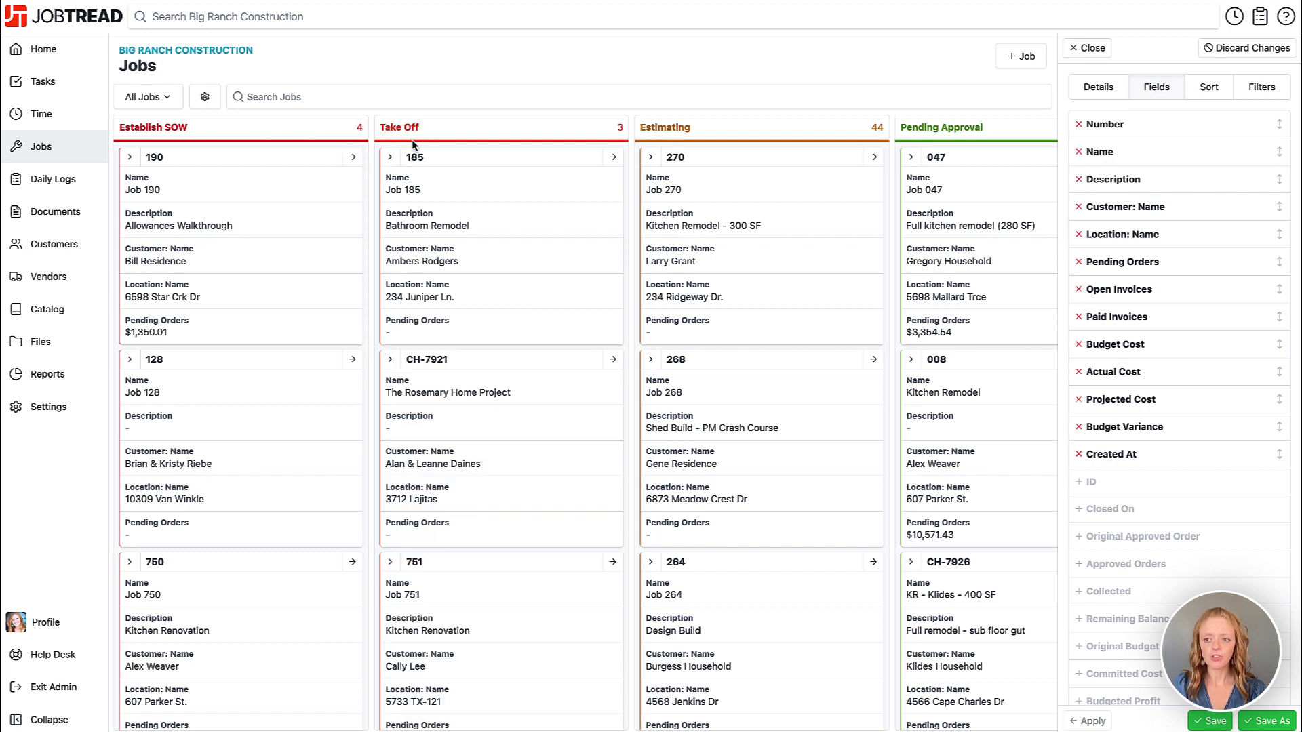
{"action": "left_click", "coordinate": [1216, 92]}
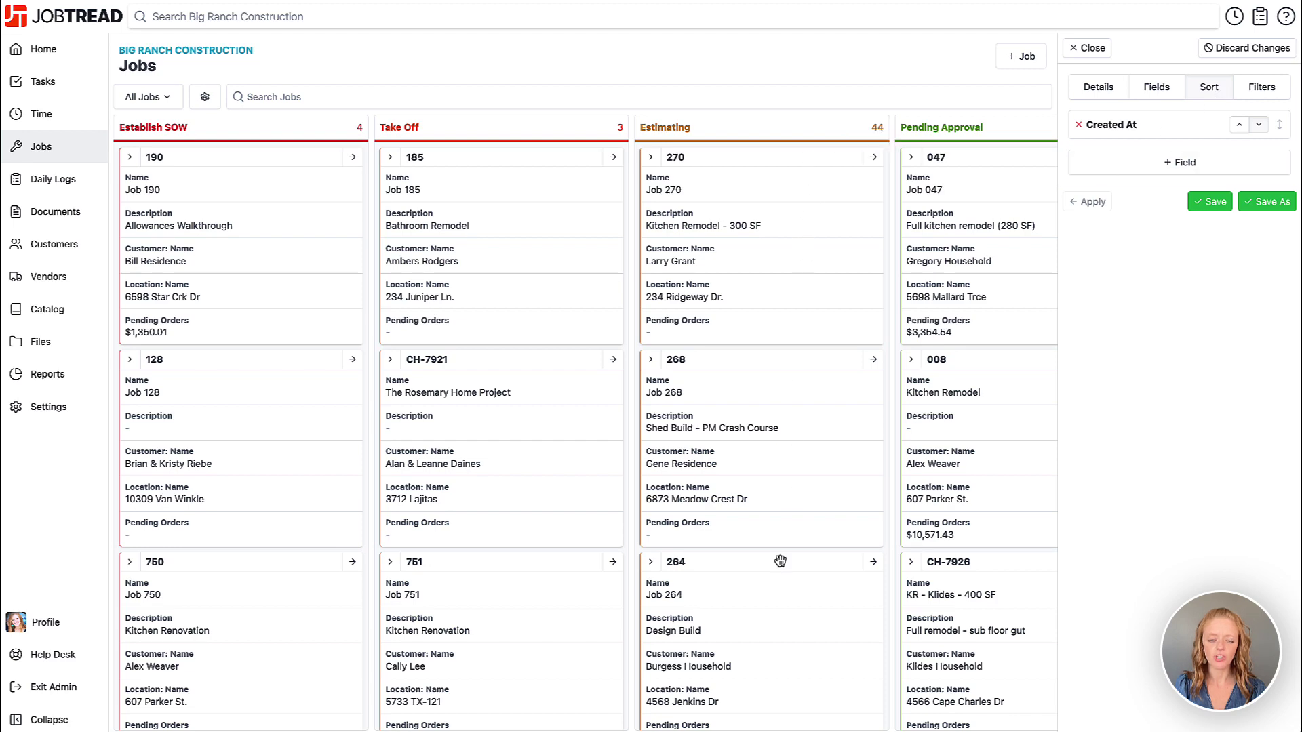
{"action": "scroll", "coordinate": [778, 570], "scroll_direction": "down", "scroll_amount": 2}
{"action": "scroll", "coordinate": [778, 569], "scroll_direction": "up", "scroll_amount": 2}
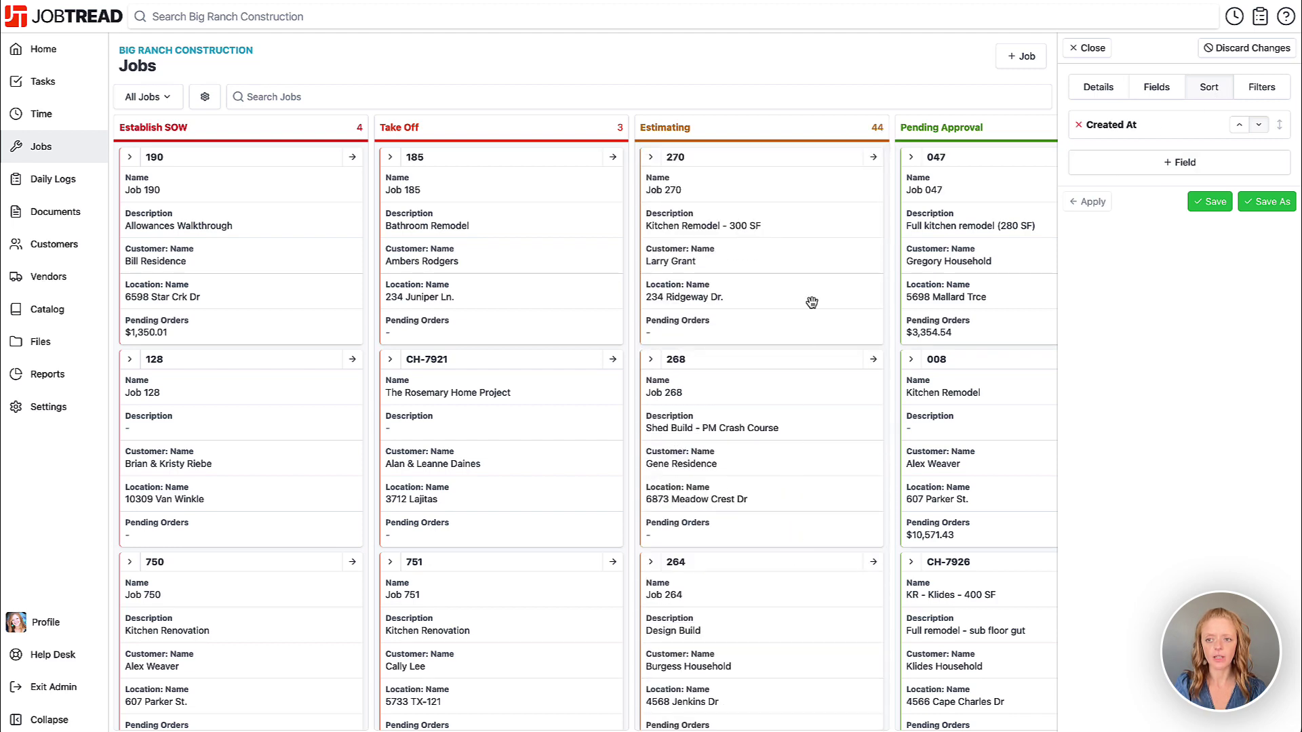
Check the filter settings, save All Jobs as a table view, and close the settings panel
{"action": "left_click", "coordinate": [1262, 89]}
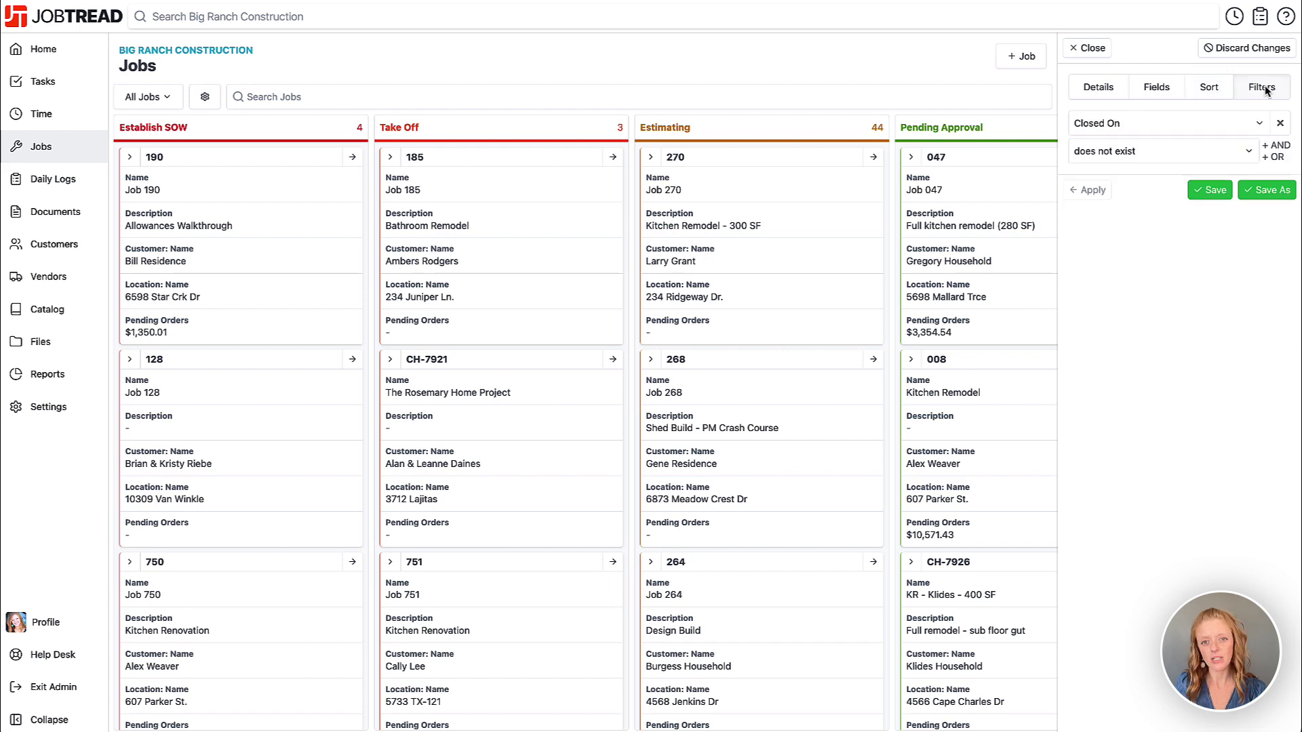
{"action": "left_click", "coordinate": [1210, 190]}
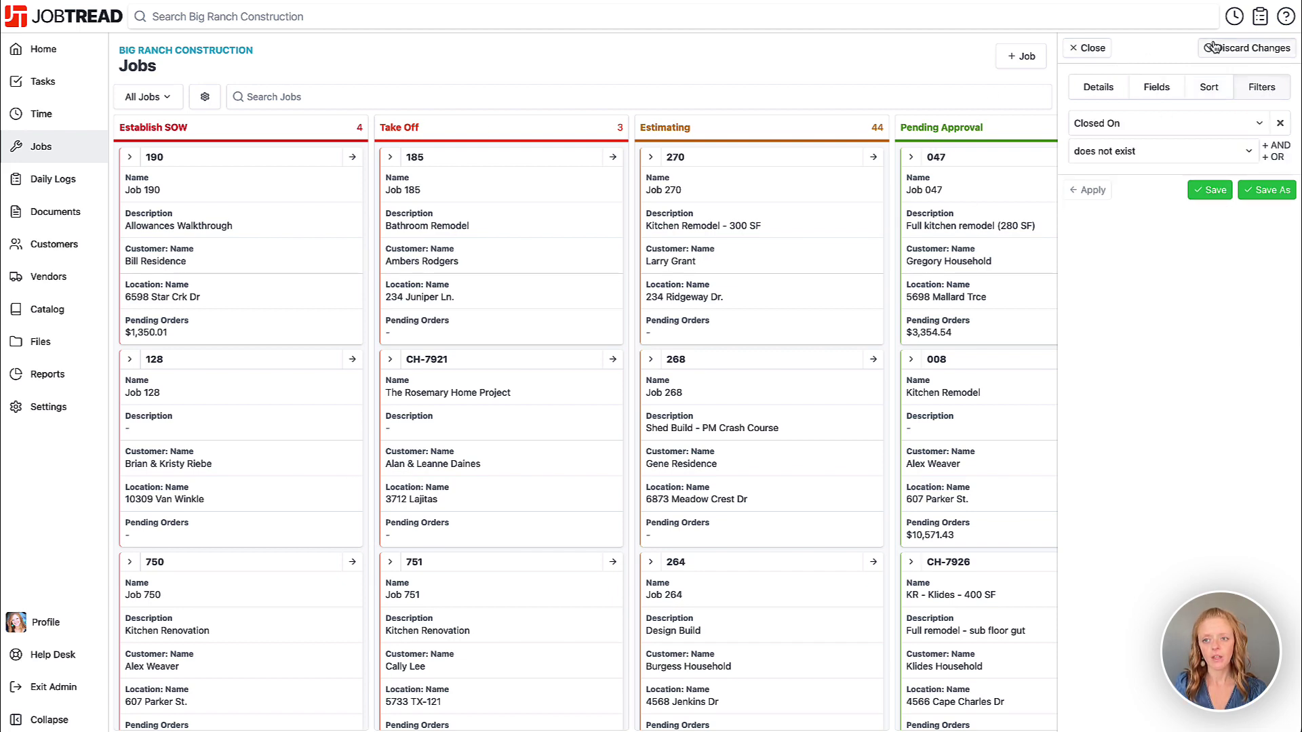
{"action": "left_click", "coordinate": [1091, 48]}
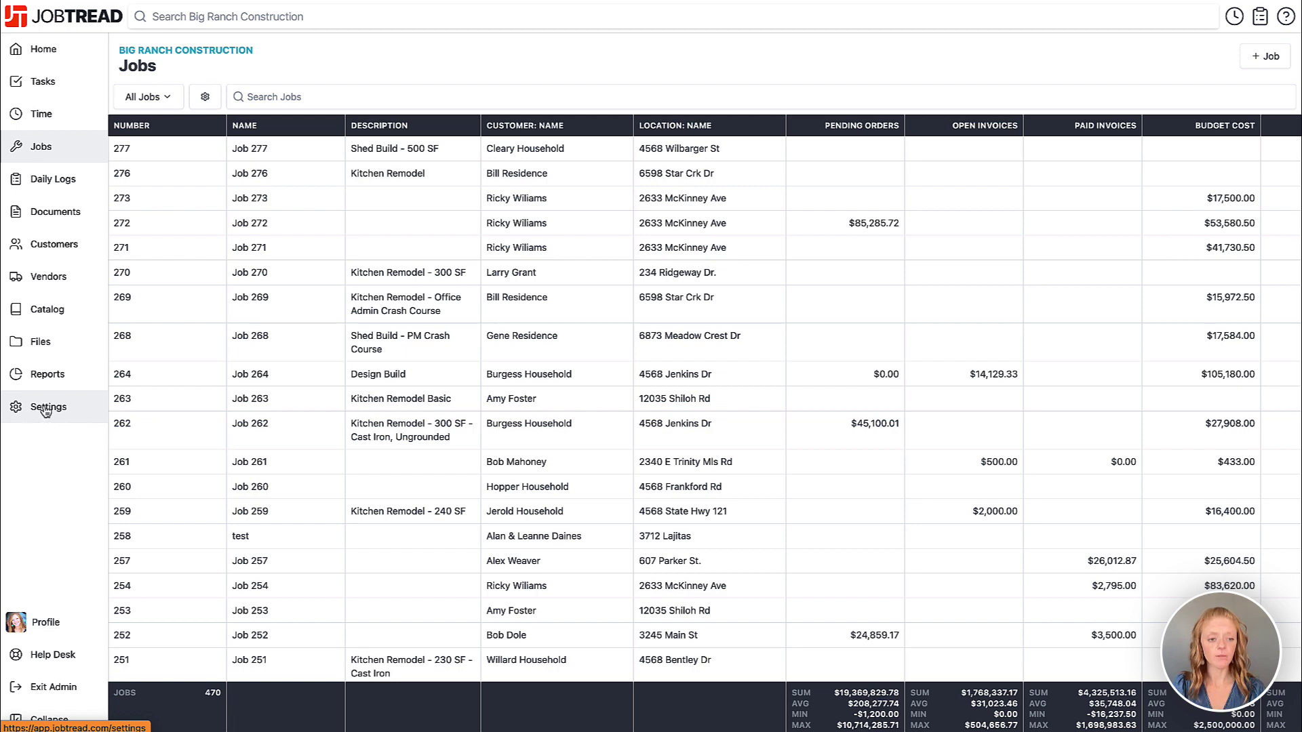
Open the Custom Fields settings and scroll to the Jobs fields like Job Status and Permit #
{"action": "left_click", "coordinate": [84, 412]}
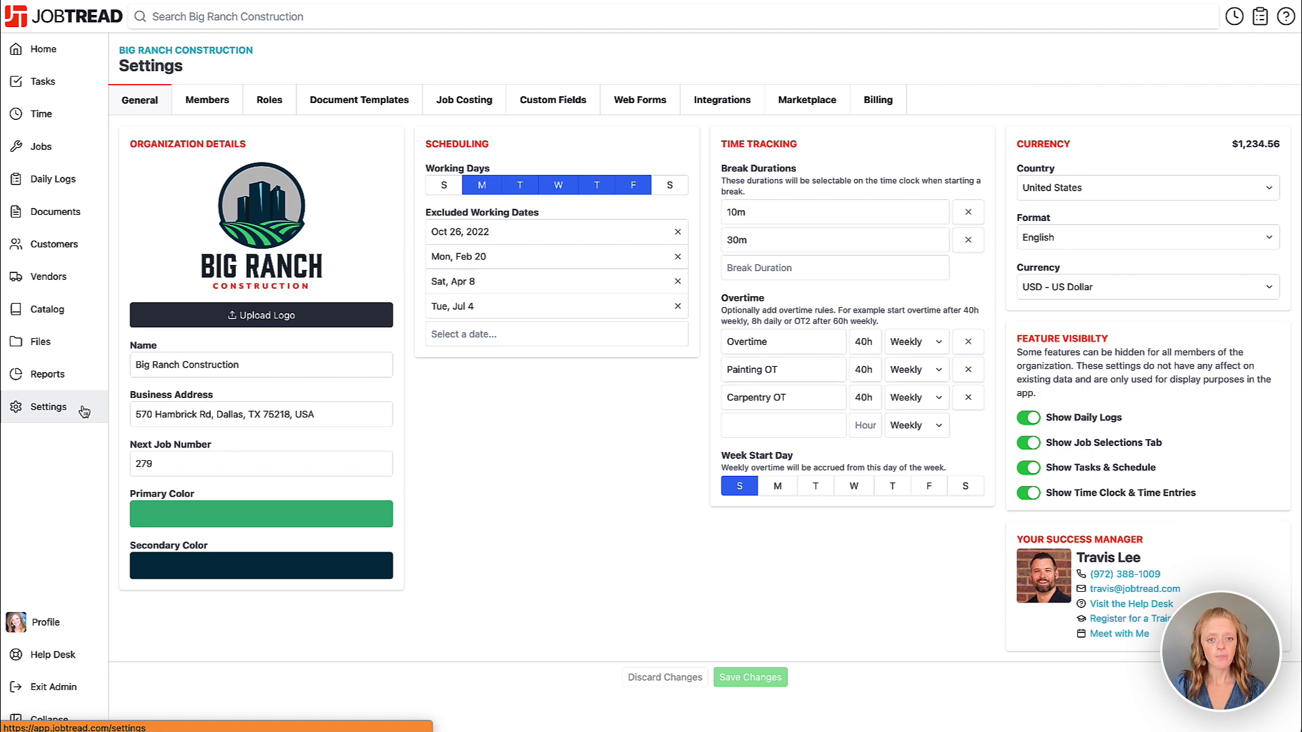
{"action": "left_click", "coordinate": [550, 108]}
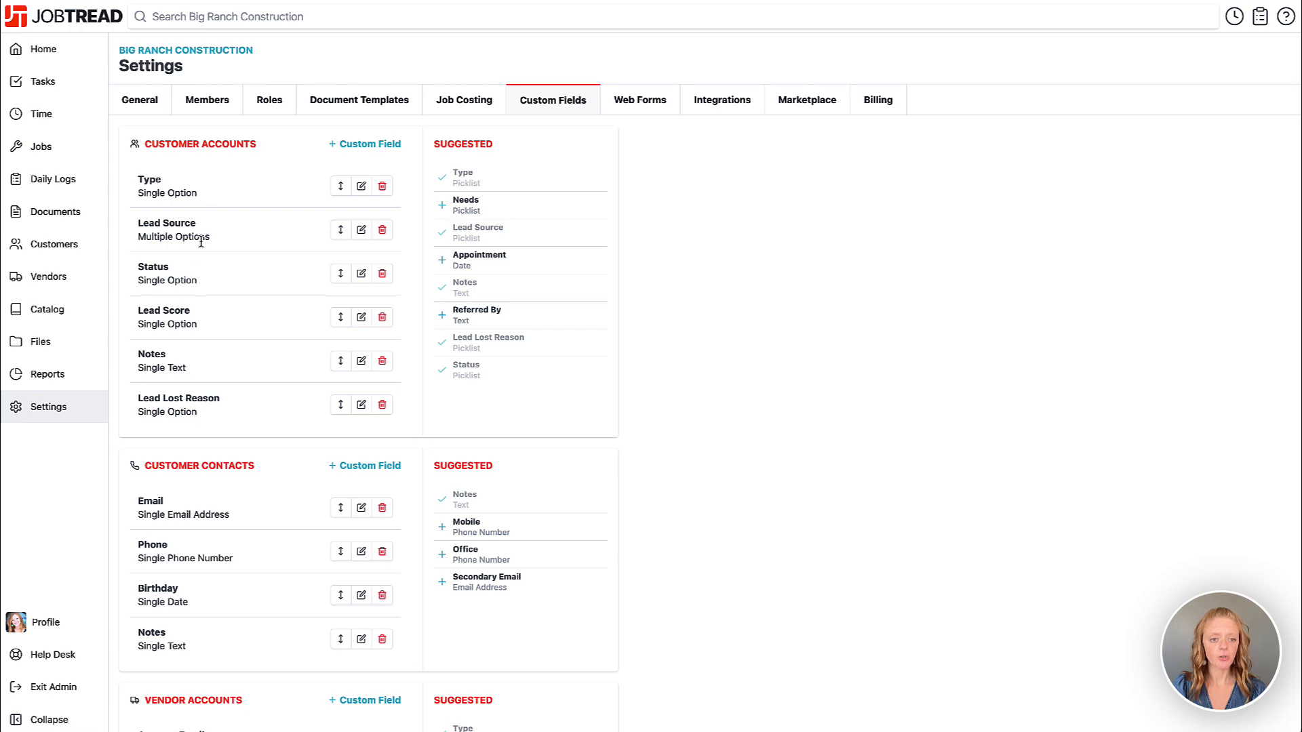
{"action": "scroll", "coordinate": [258, 361], "scroll_direction": "down", "scroll_amount": 3}
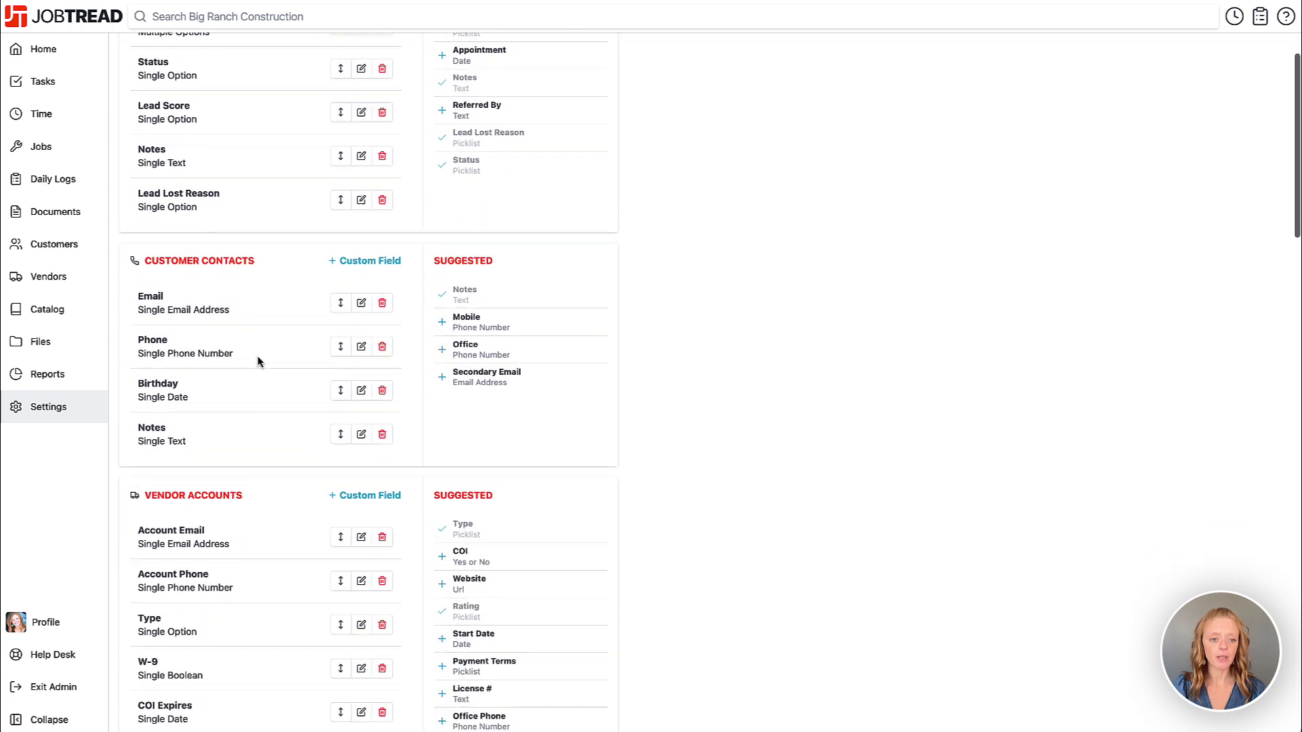
{"action": "scroll", "coordinate": [258, 362], "scroll_direction": "down", "scroll_amount": 7}
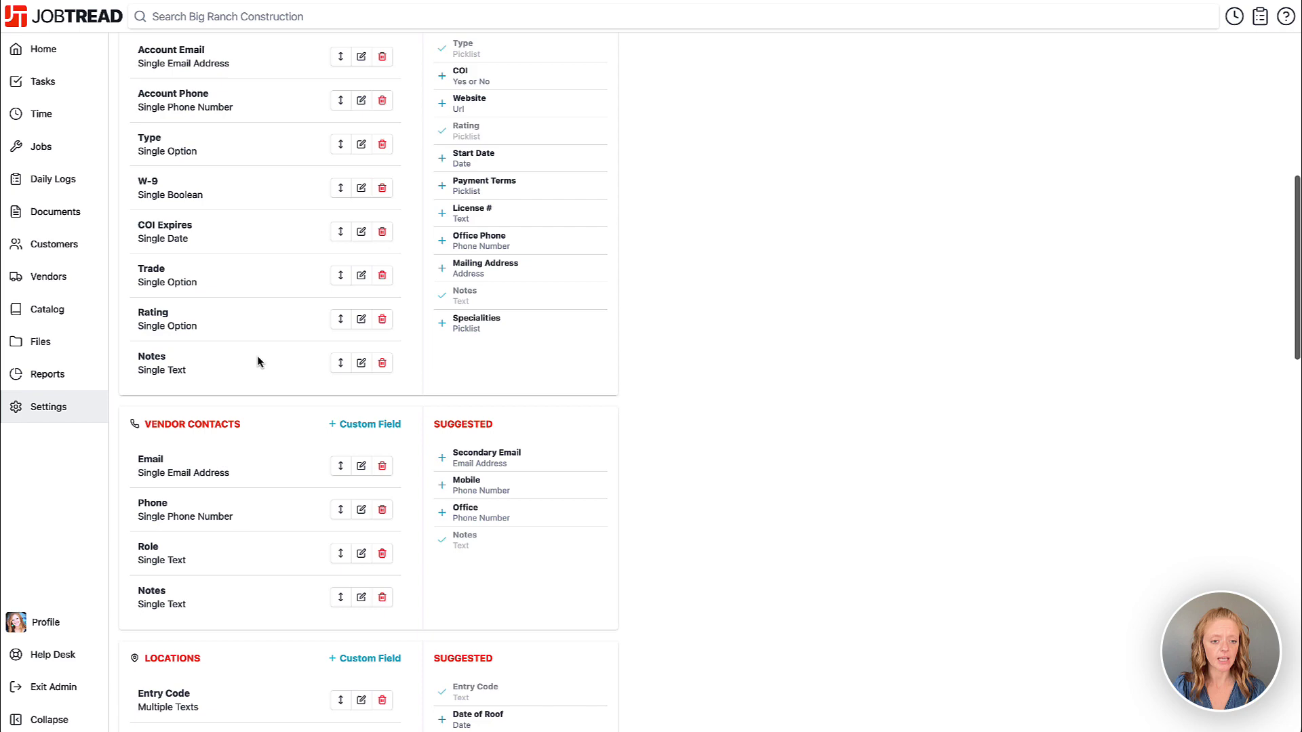
{"action": "scroll", "coordinate": [258, 361], "scroll_direction": "down", "scroll_amount": 11}
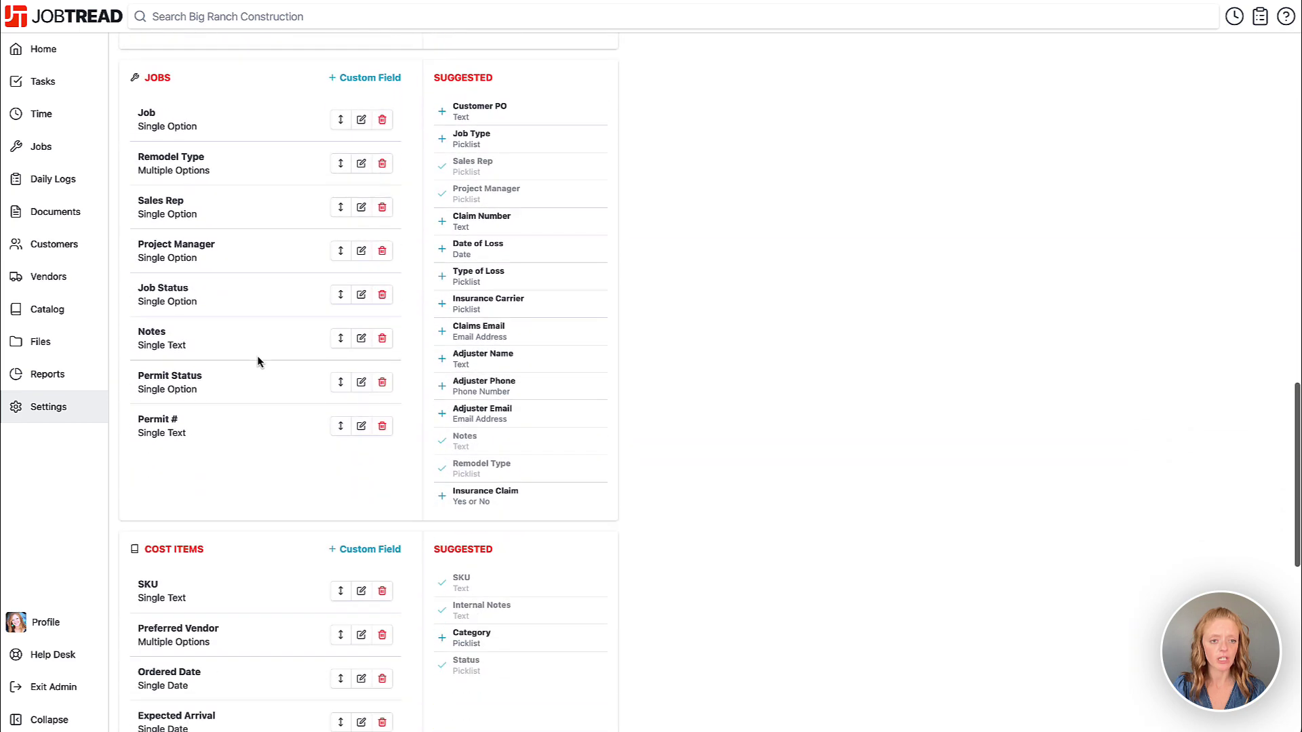
{"action": "scroll", "coordinate": [257, 360], "scroll_direction": "down", "scroll_amount": 1}
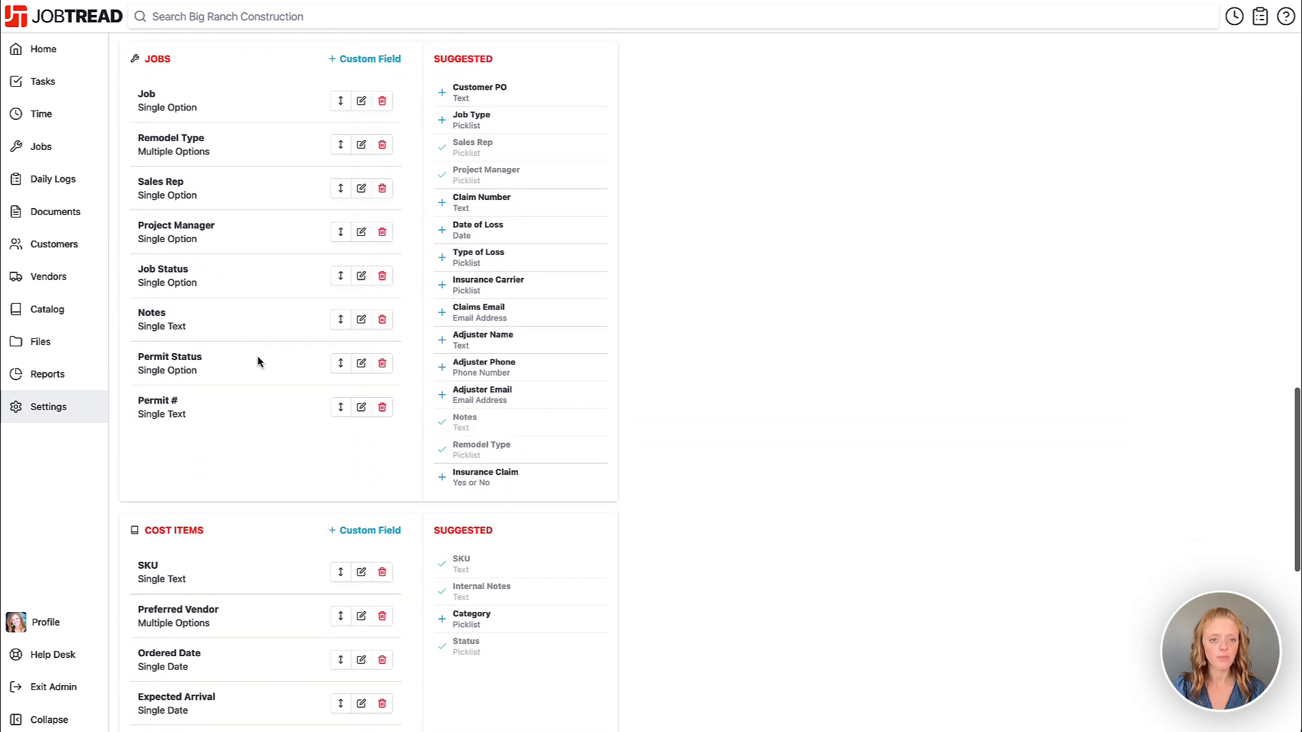
Start a new Jobs custom field of type Picklist with options A, B, C and D
{"action": "left_click", "coordinate": [366, 49]}
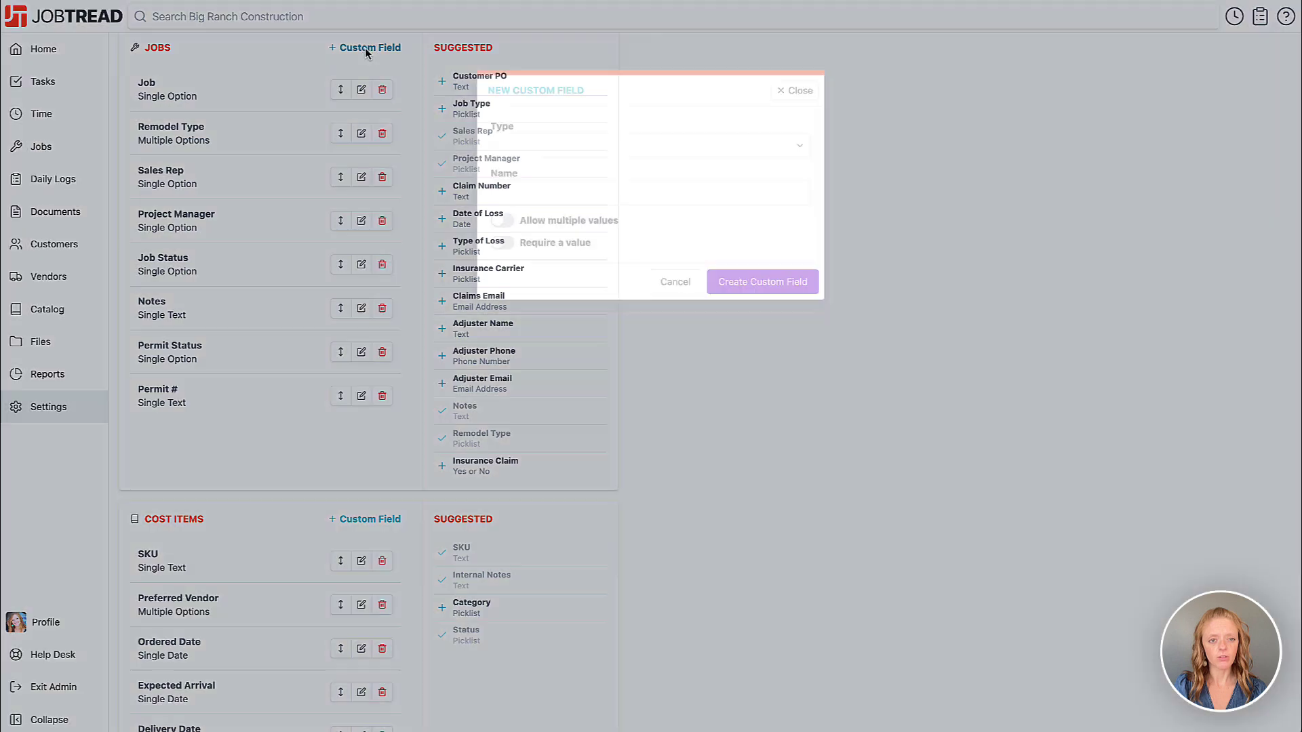
{"action": "left_click", "coordinate": [536, 123]}
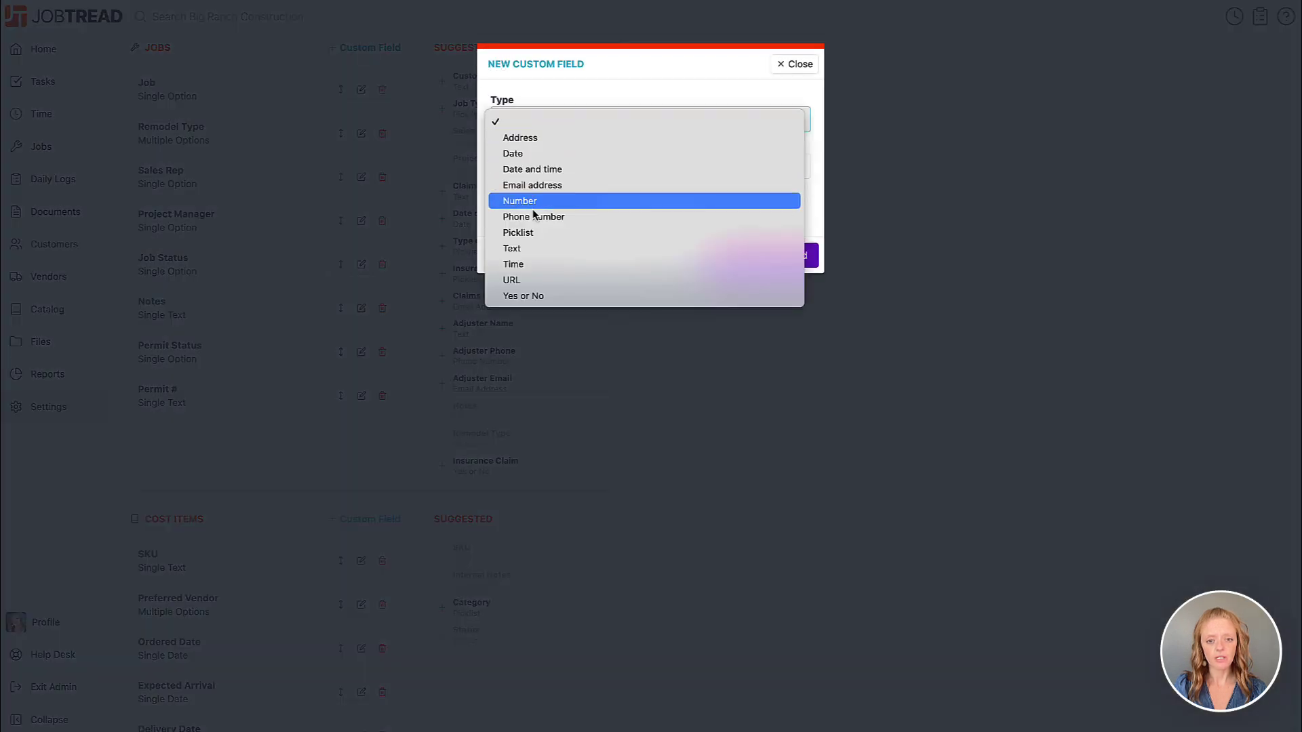
{"action": "left_click", "coordinate": [532, 234]}
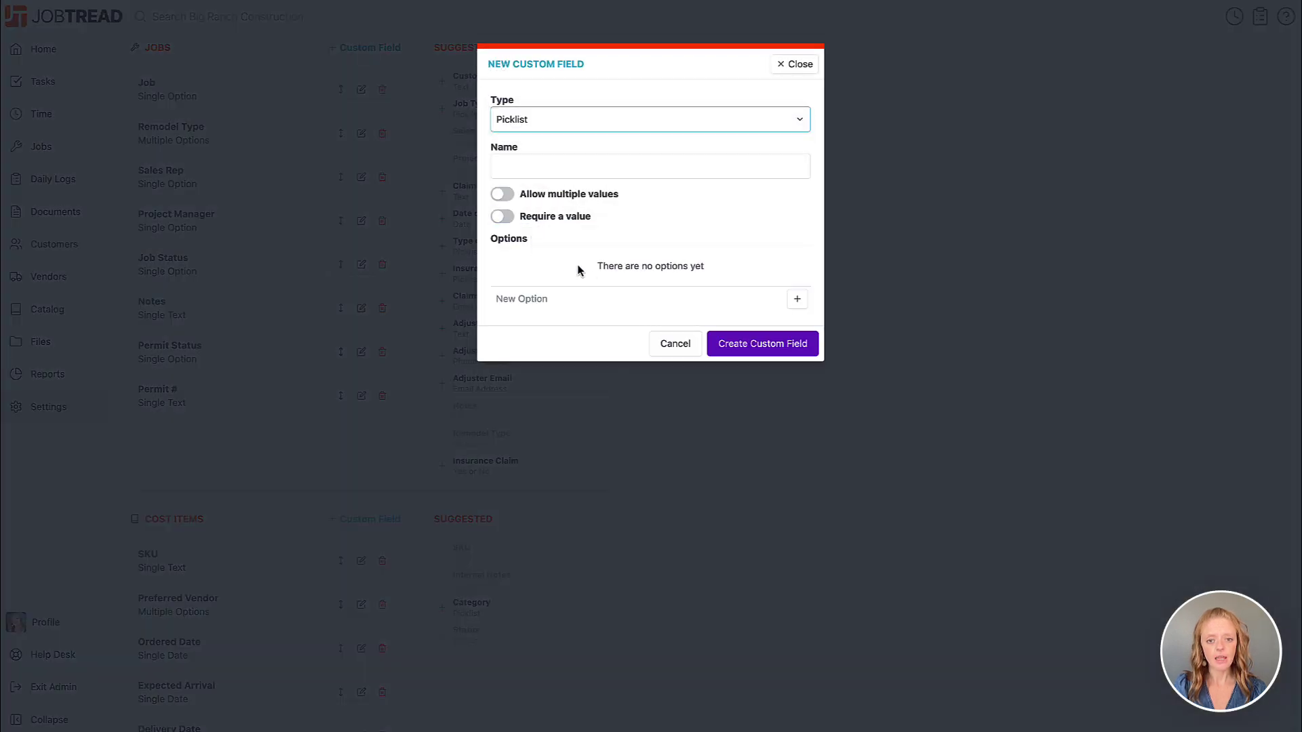
{"action": "left_click", "coordinate": [598, 300]}
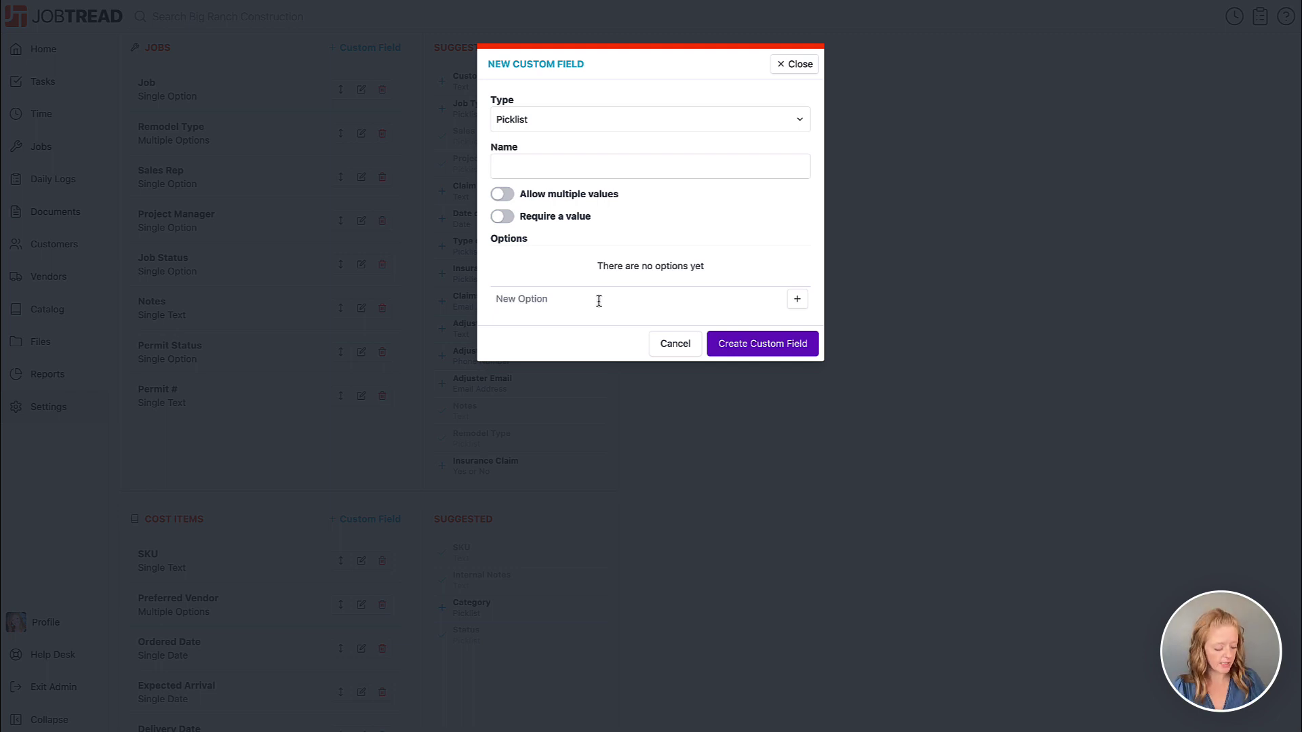
{"action": "type", "text": "A"}
{"action": "key", "text": "Return"}
{"action": "type", "text": "B"}
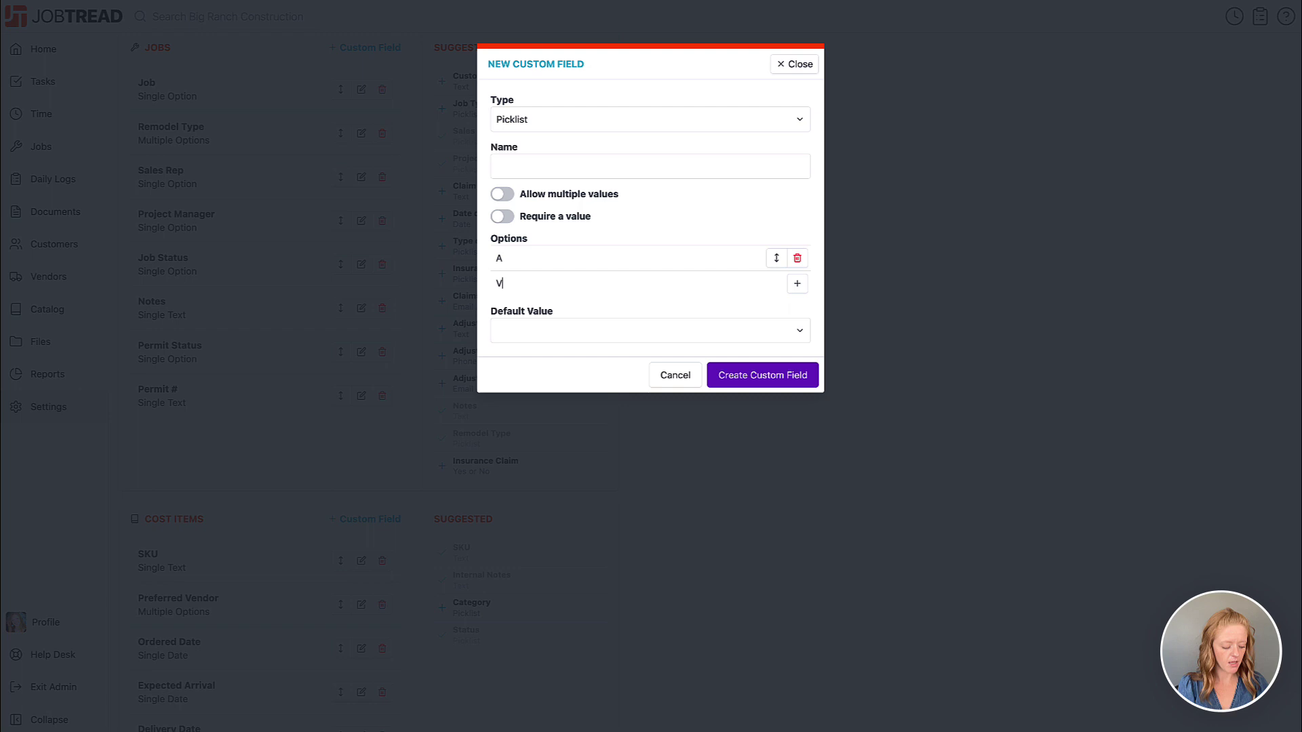
{"action": "key", "text": "Return"}
{"action": "type", "text": "C"}
{"action": "key", "text": "Return"}
{"action": "type", "text": "D"}
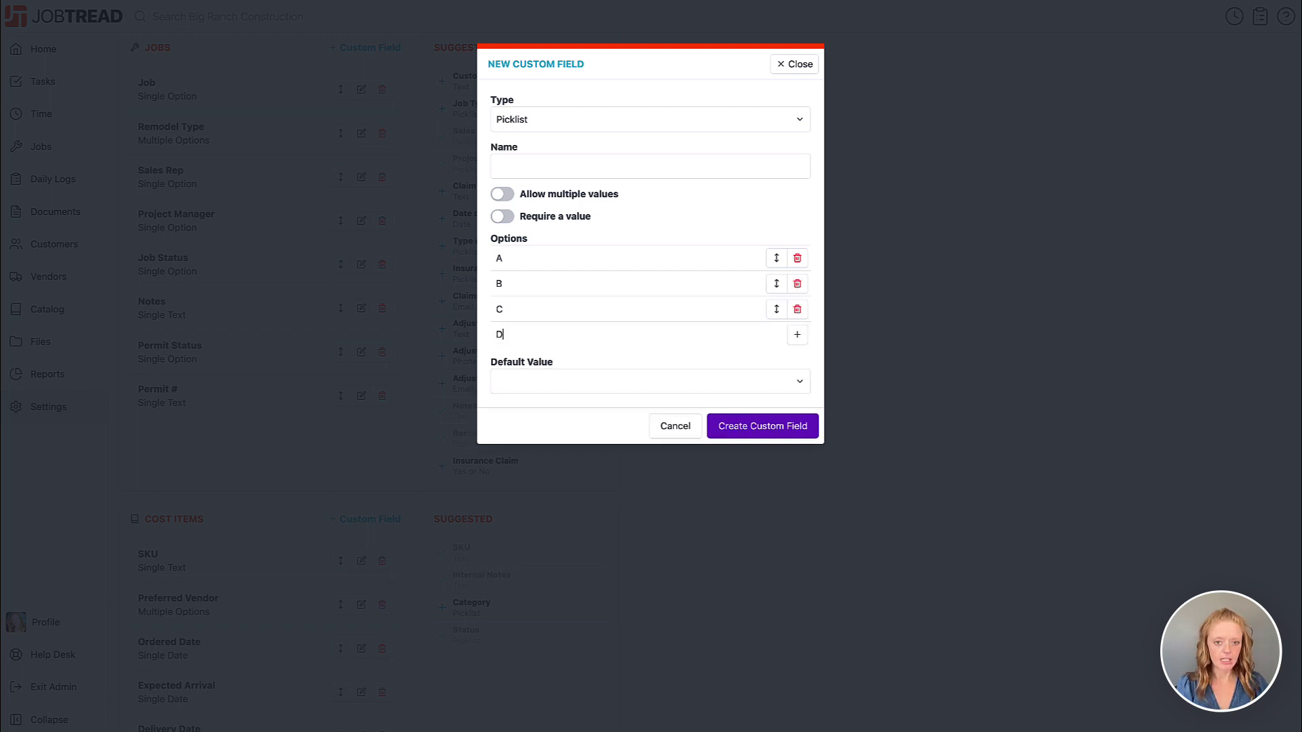
{"action": "key", "text": "Return"}
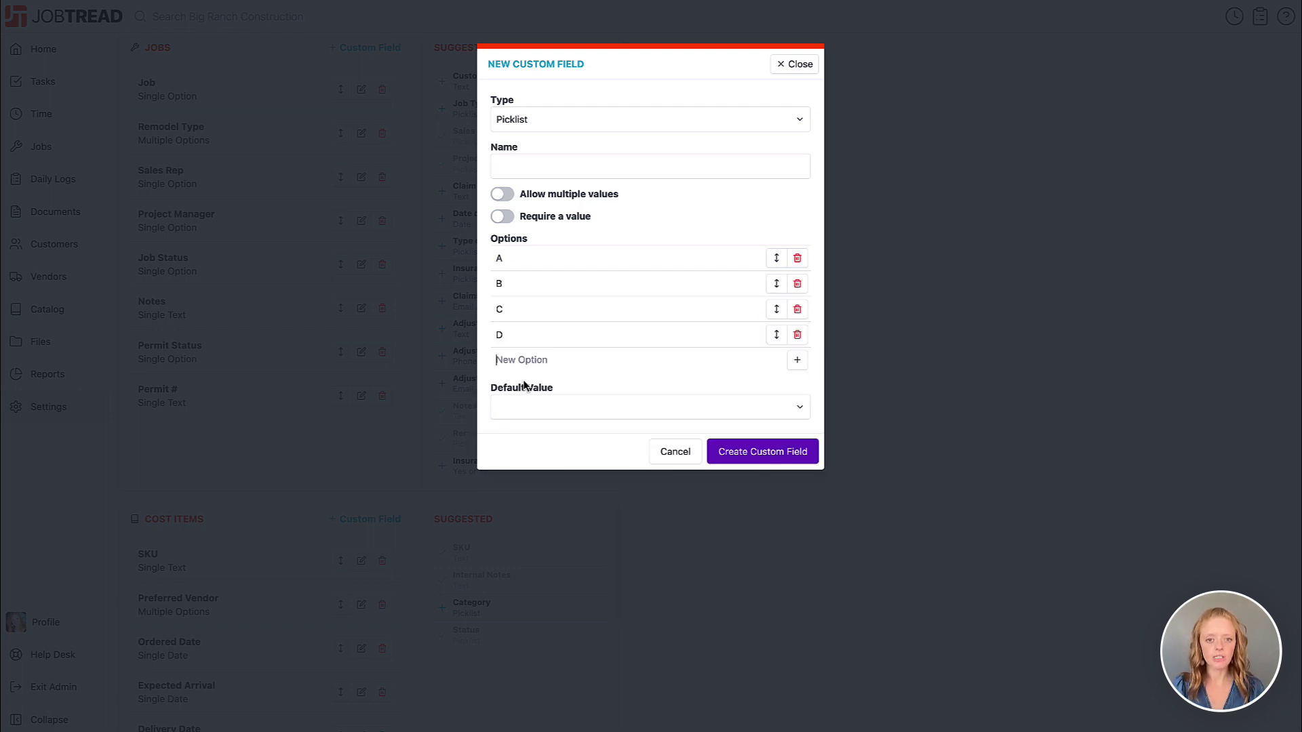
Name the custom field 'Type' and create it
{"action": "left_click", "coordinate": [531, 171]}
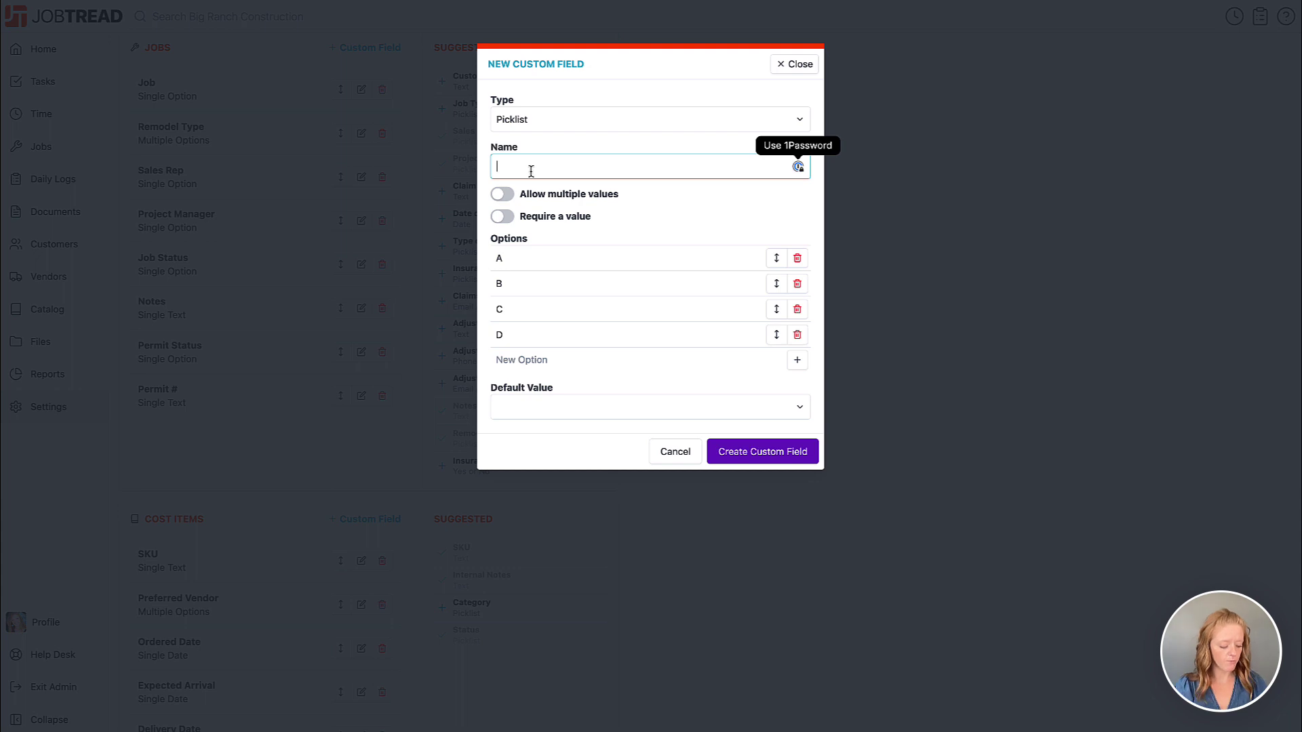
{"action": "type", "text": "Type"}
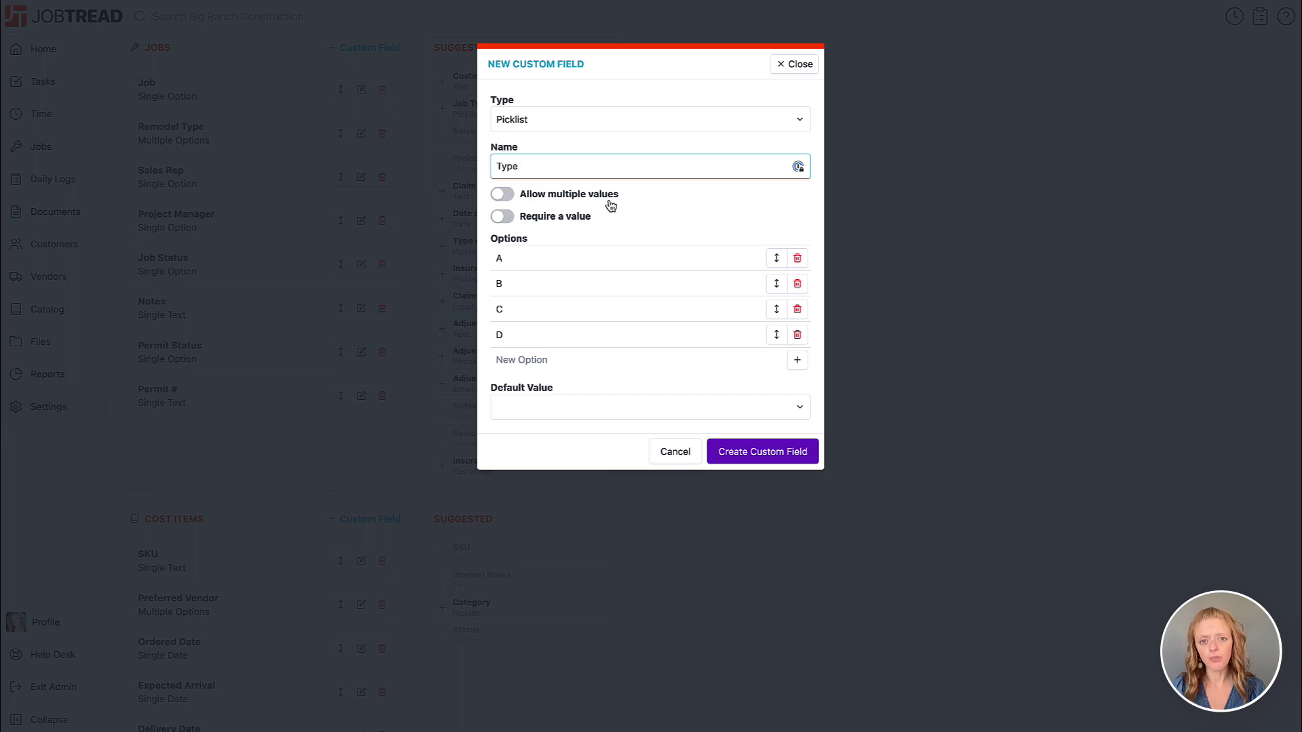
{"action": "left_click", "coordinate": [756, 453]}
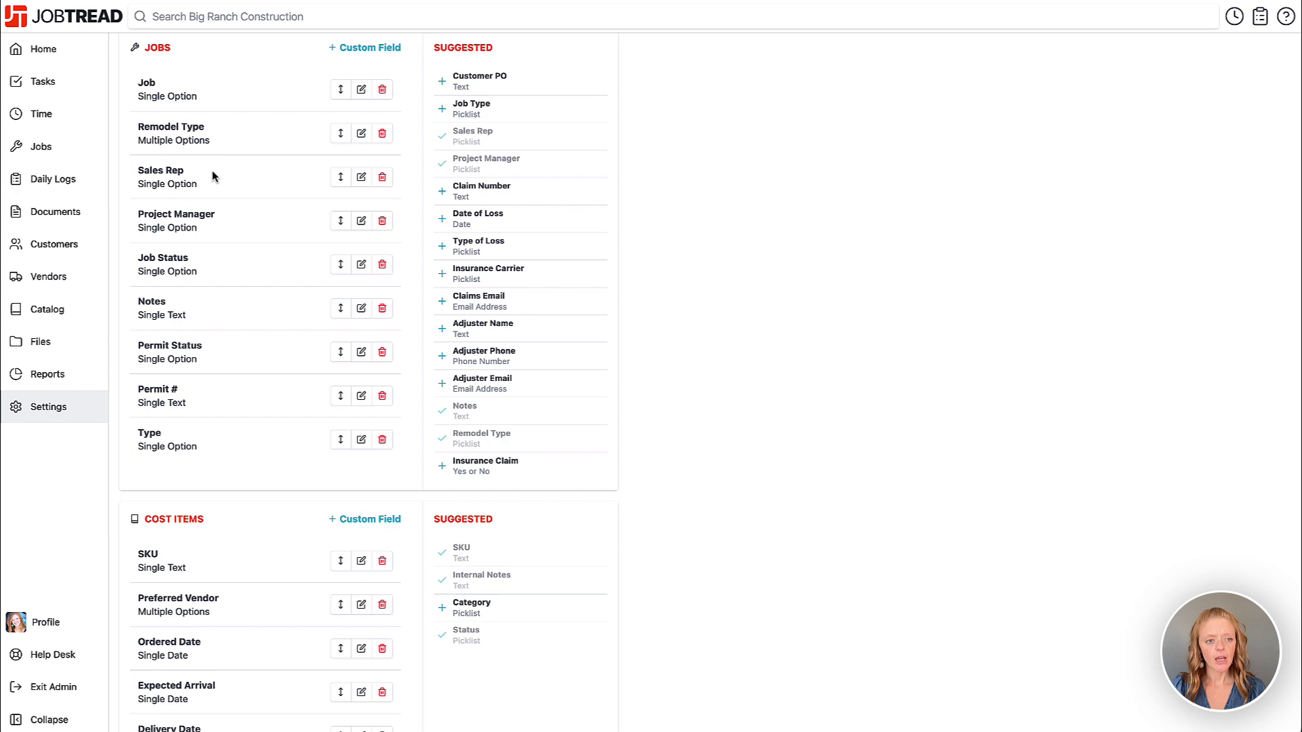
Display the jobs list as a Kanban board grouped by the Type field
{"action": "left_click", "coordinate": [66, 156]}
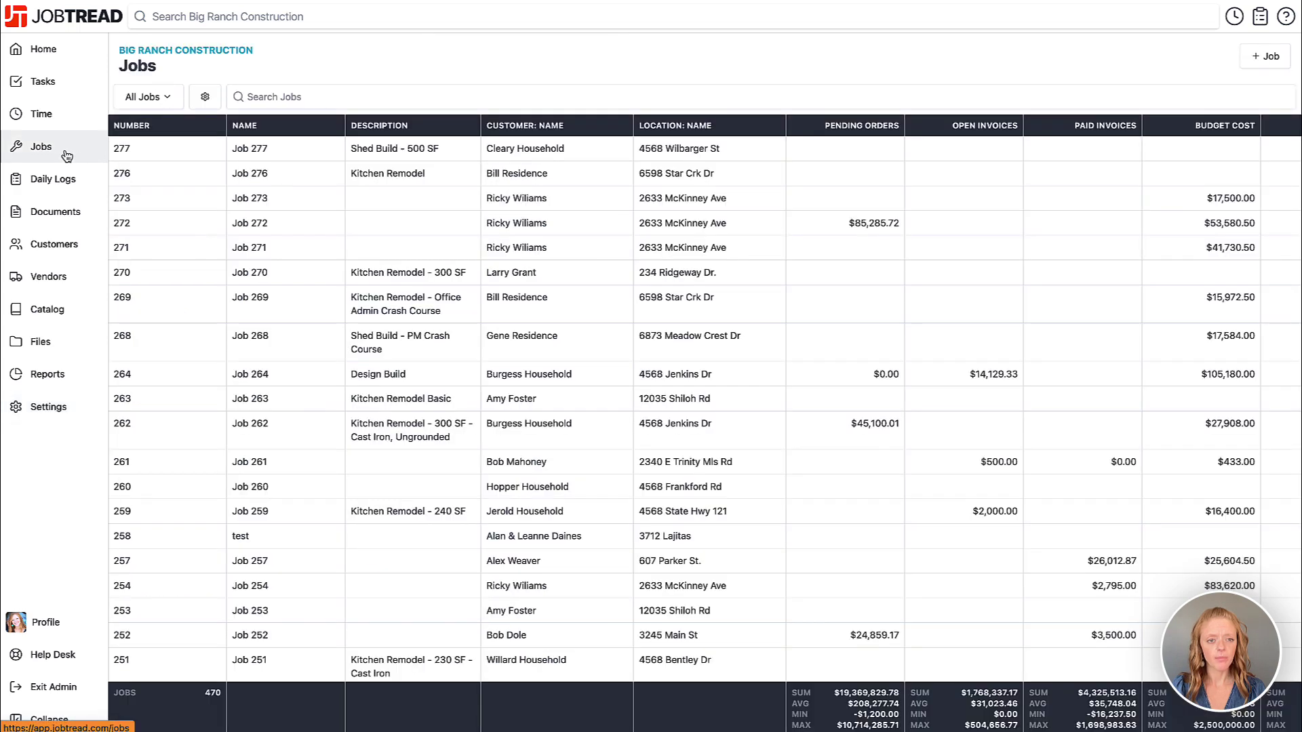
{"action": "left_click", "coordinate": [205, 96]}
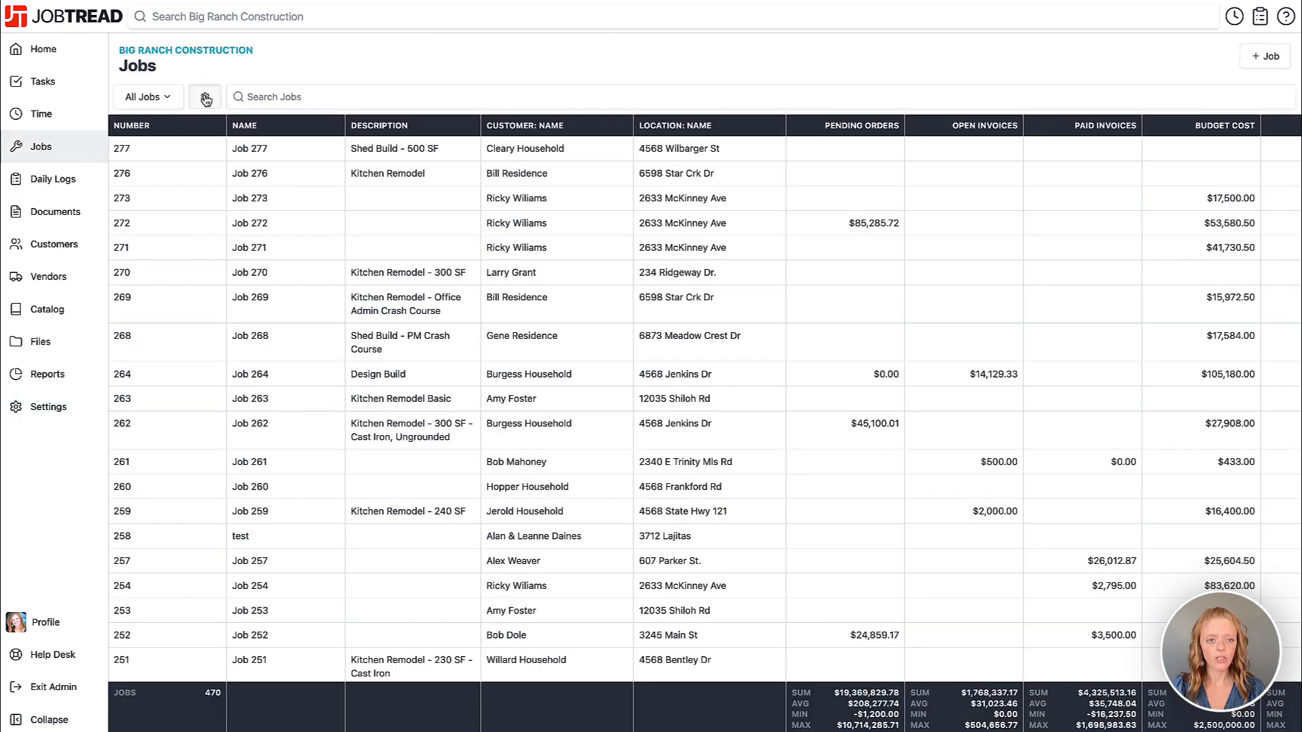
{"action": "left_click", "coordinate": [1114, 186]}
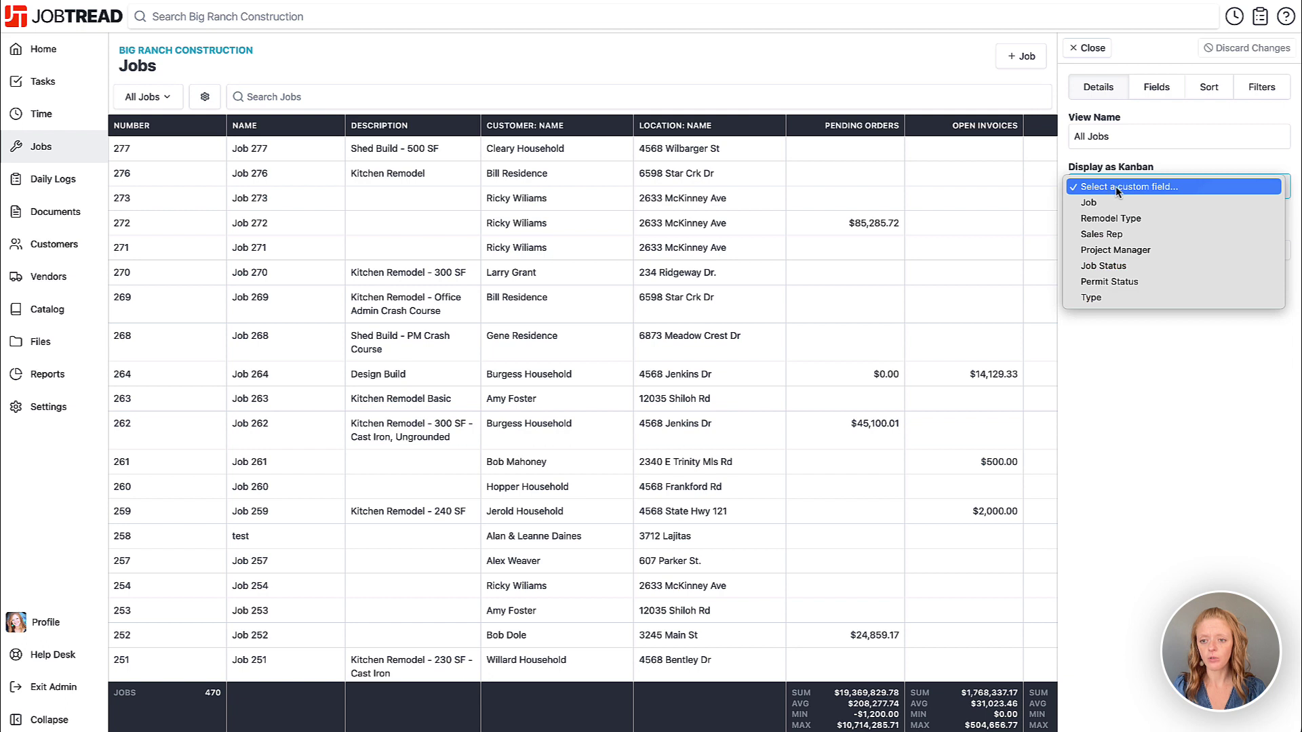
{"action": "left_click", "coordinate": [1116, 299]}
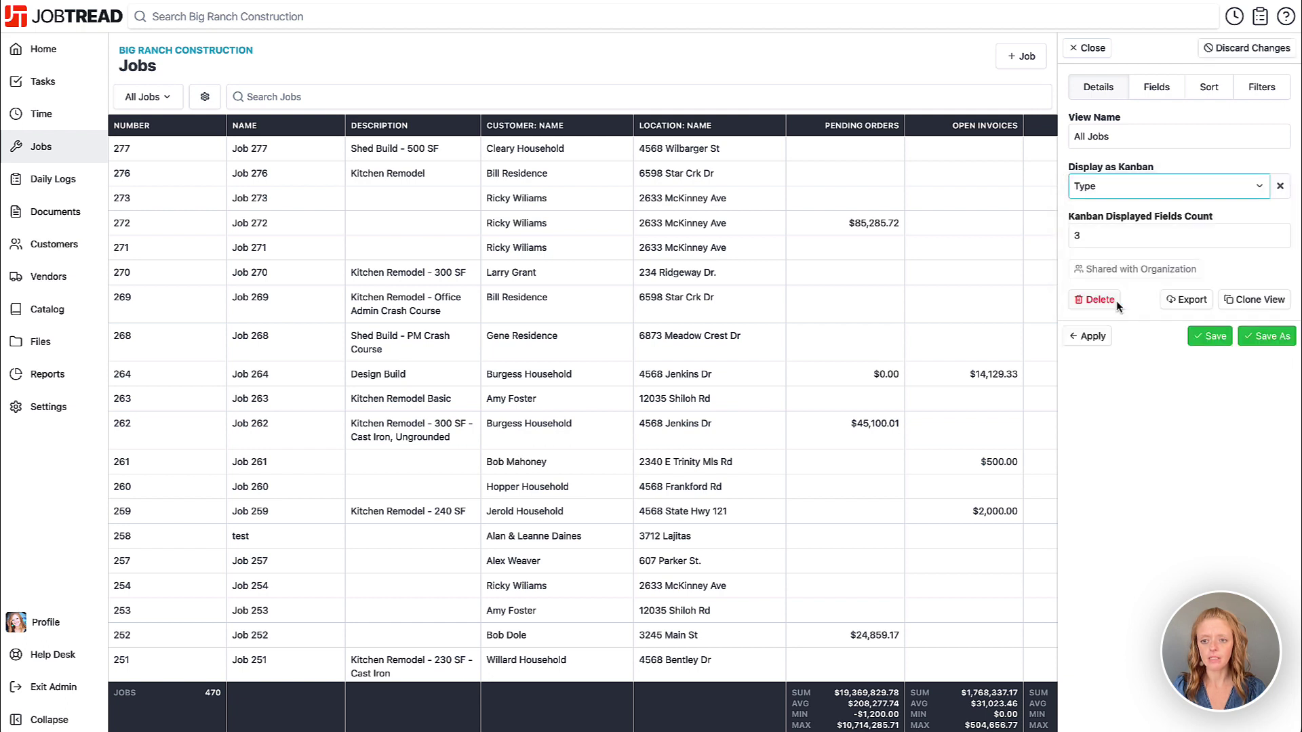
{"action": "left_click", "coordinate": [1109, 345]}
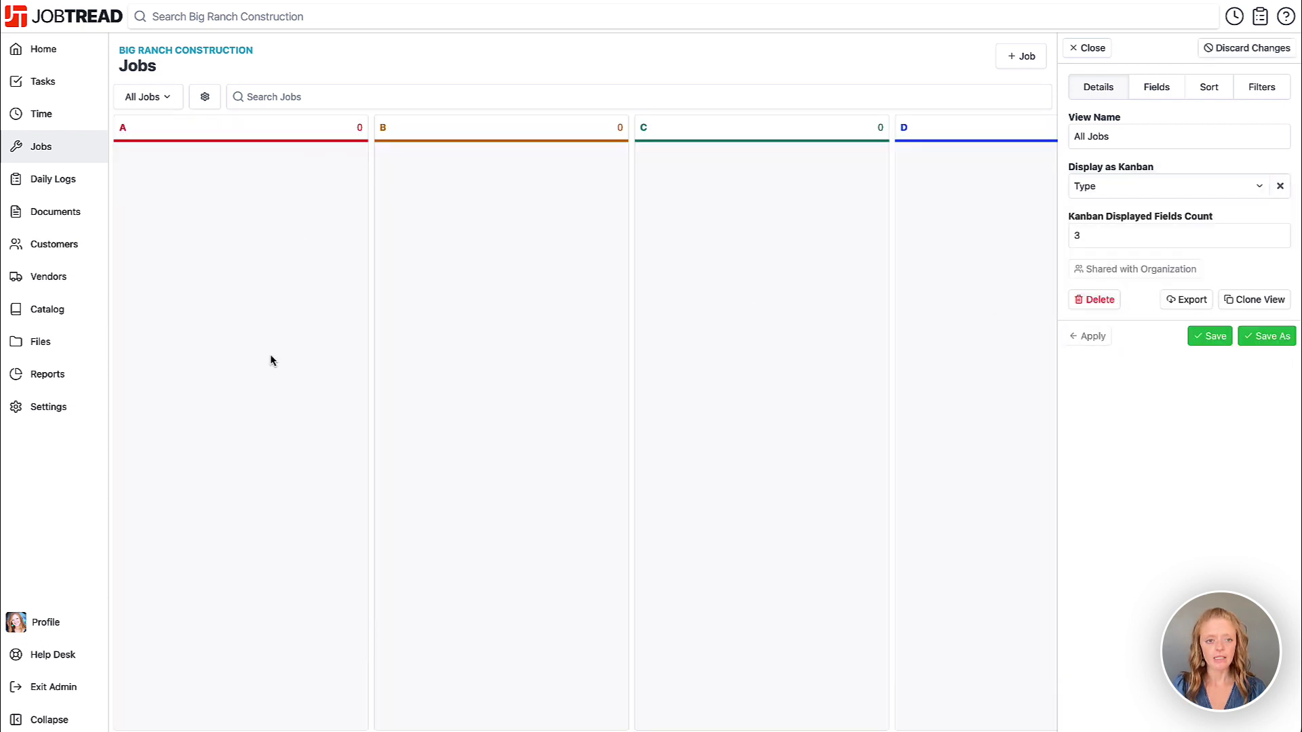
Move job 276 to column C, 277 to D, 271 to B and 269 to A
{"action": "scroll", "coordinate": [931, 362], "scroll_direction": "right", "scroll_amount": 5}
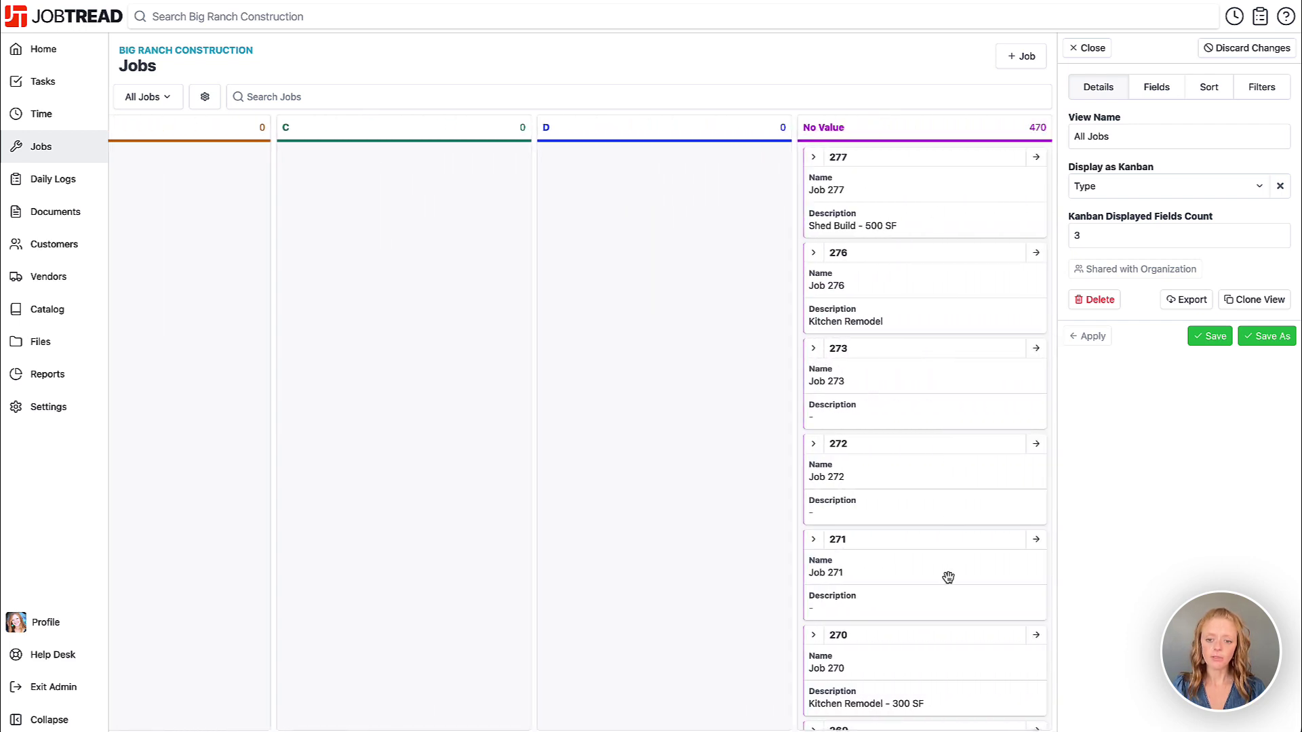
{"action": "left_click", "coordinate": [875, 296]}
{"action": "left_click_drag", "start_coordinate": [875, 297], "coordinate": [475, 263]}
{"action": "left_click_drag", "start_coordinate": [681, 212], "coordinate": [681, 211]}
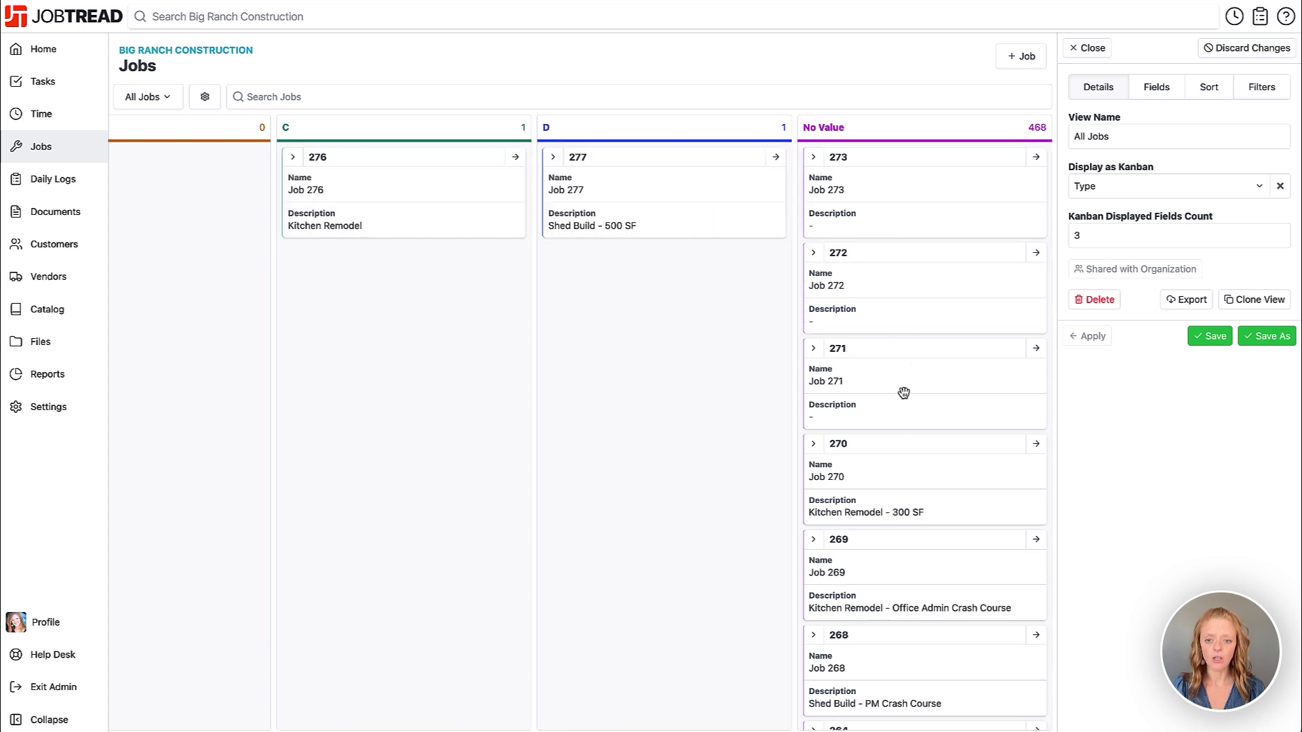
{"action": "left_click_drag", "start_coordinate": [903, 393], "coordinate": [231, 328]}
{"action": "left_click_drag", "start_coordinate": [911, 478], "coordinate": [274, 295]}
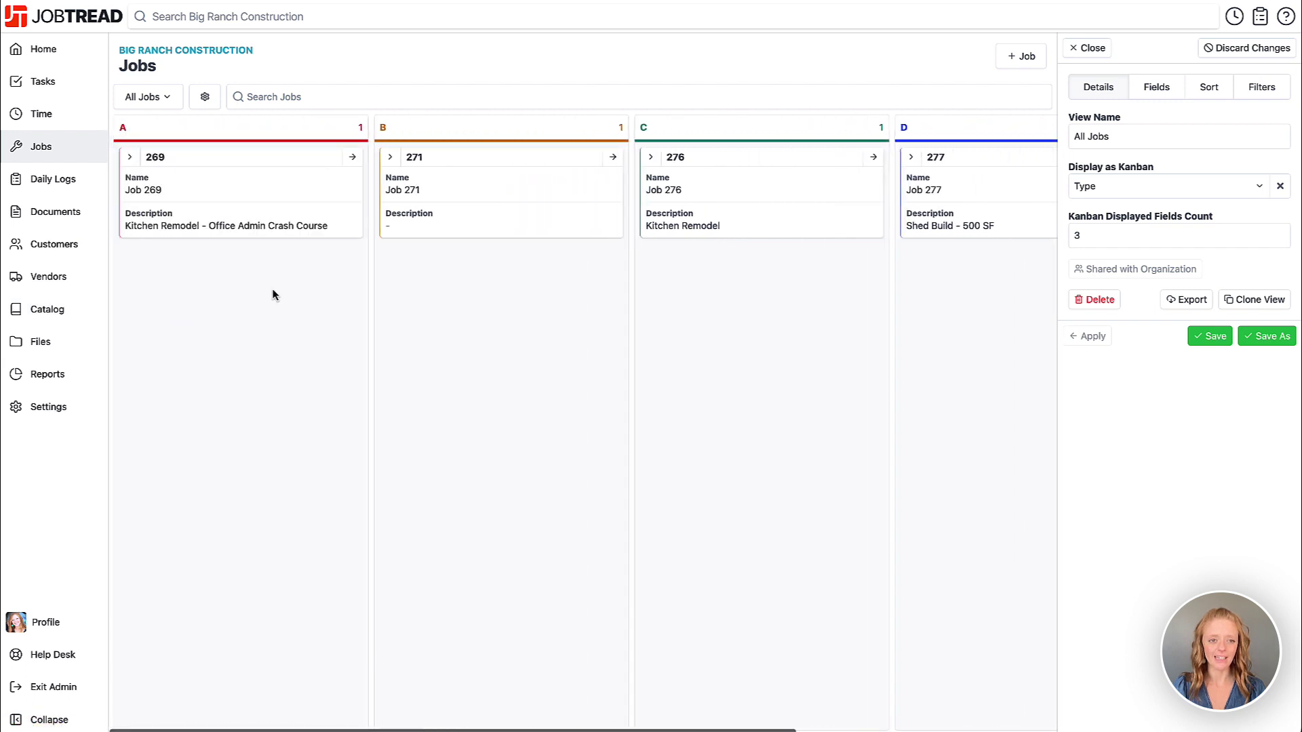